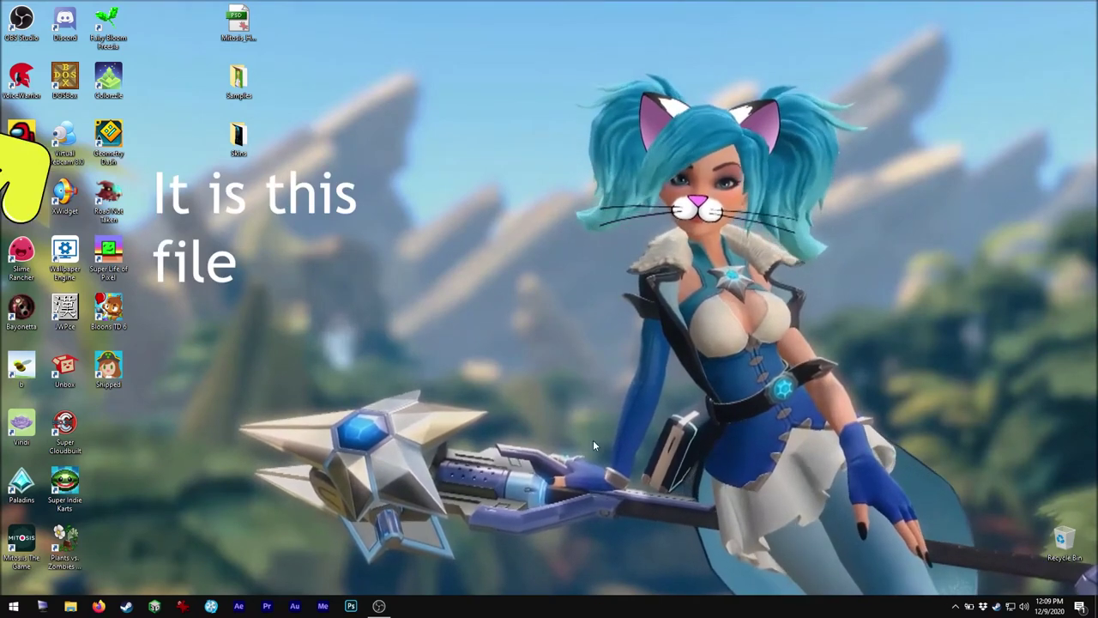
pyautogui.click(255, 32)
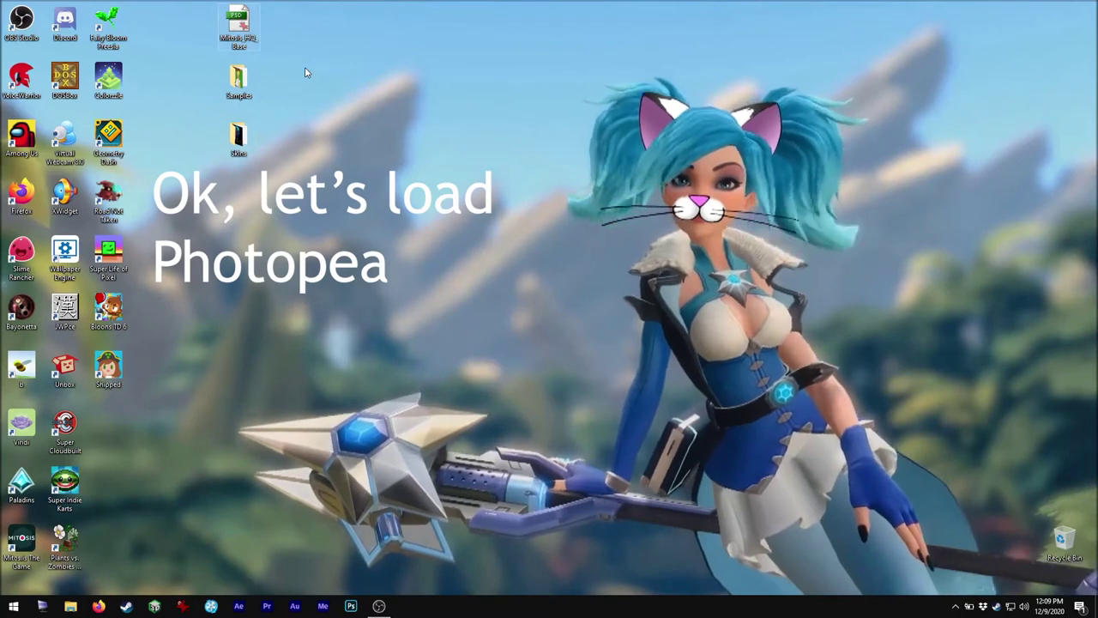
pyautogui.click(99, 606)
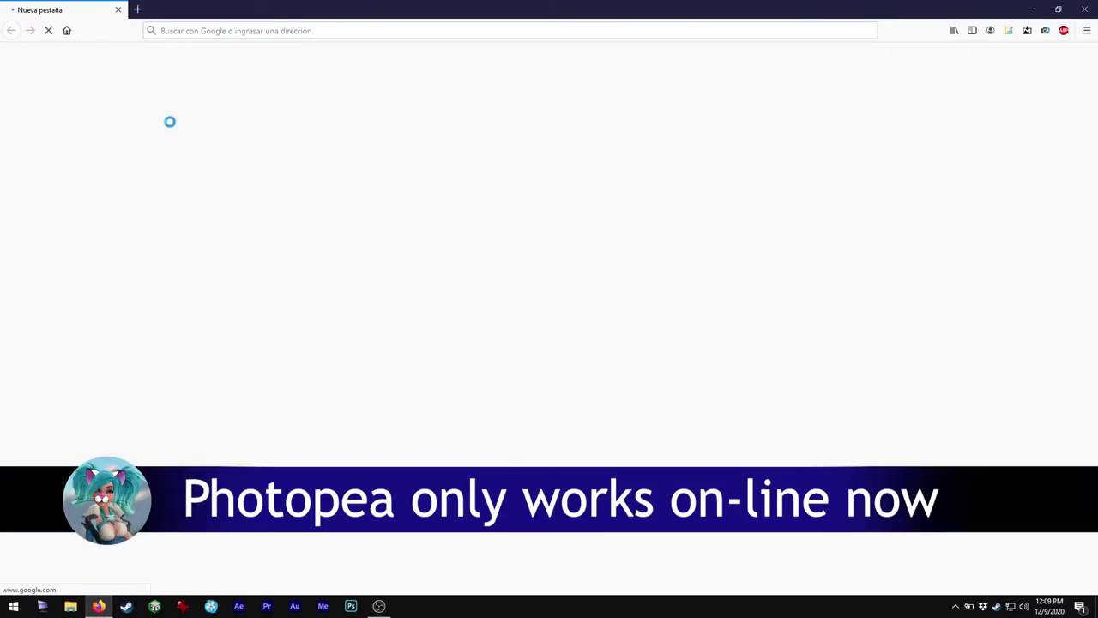
pyautogui.click(257, 30)
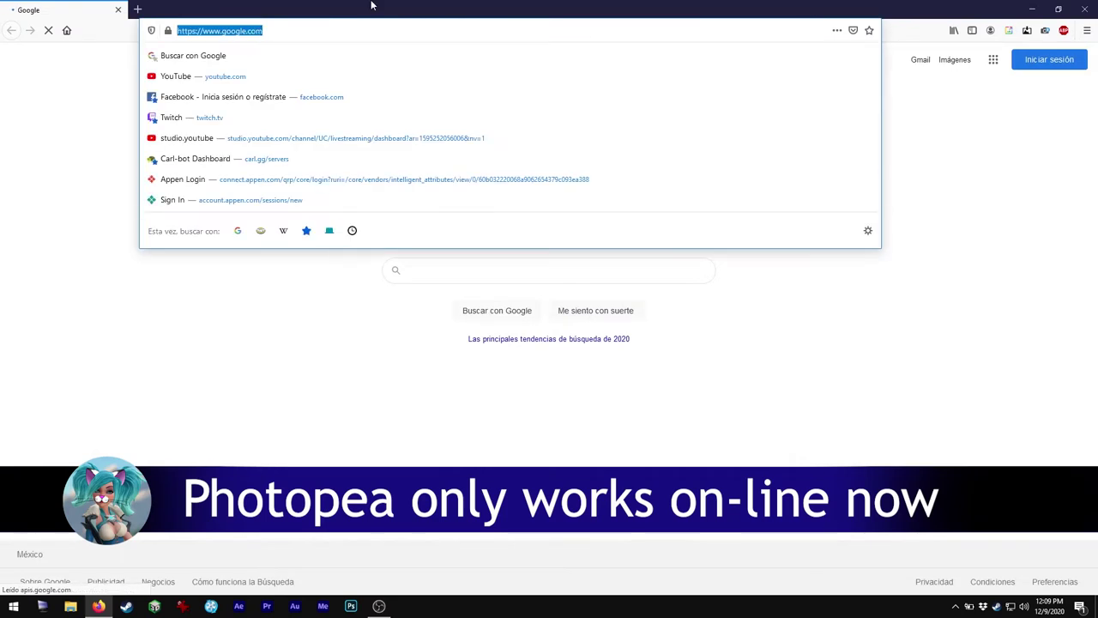
pyautogui.write('www.ph')
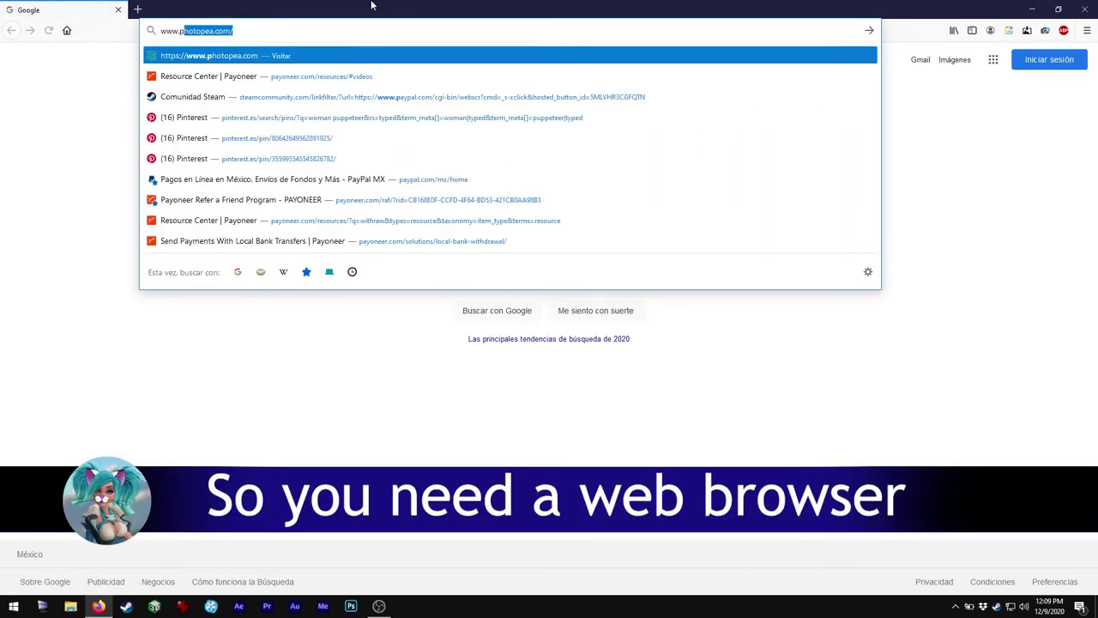
pyautogui.click(296, 57)
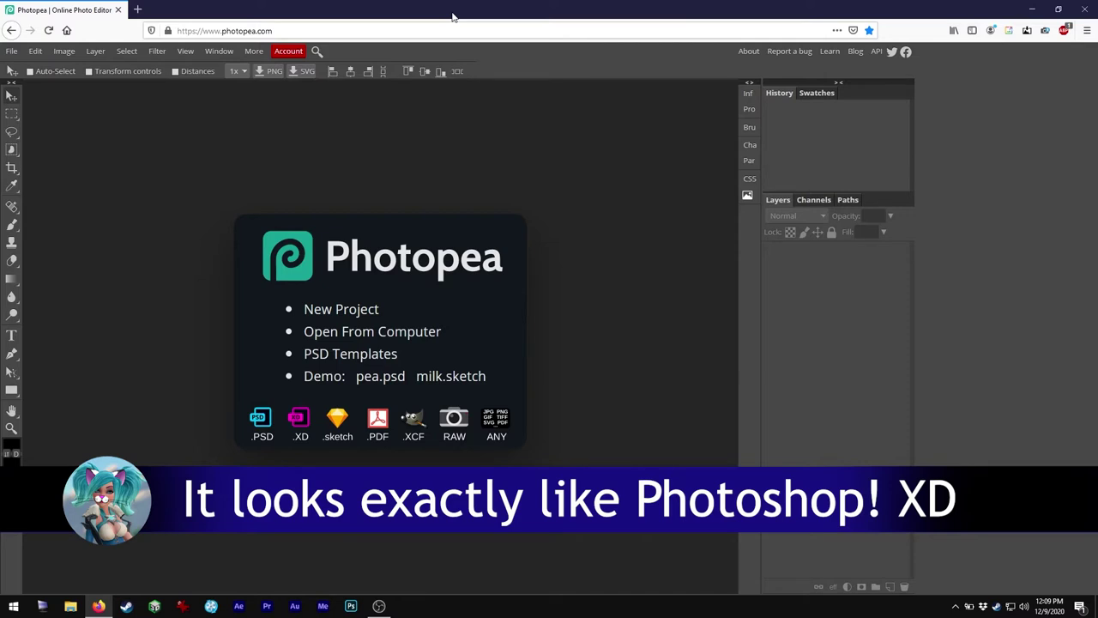
# Look through the full list of keyboard shortcuts, then close it.
pyautogui.click(254, 52)
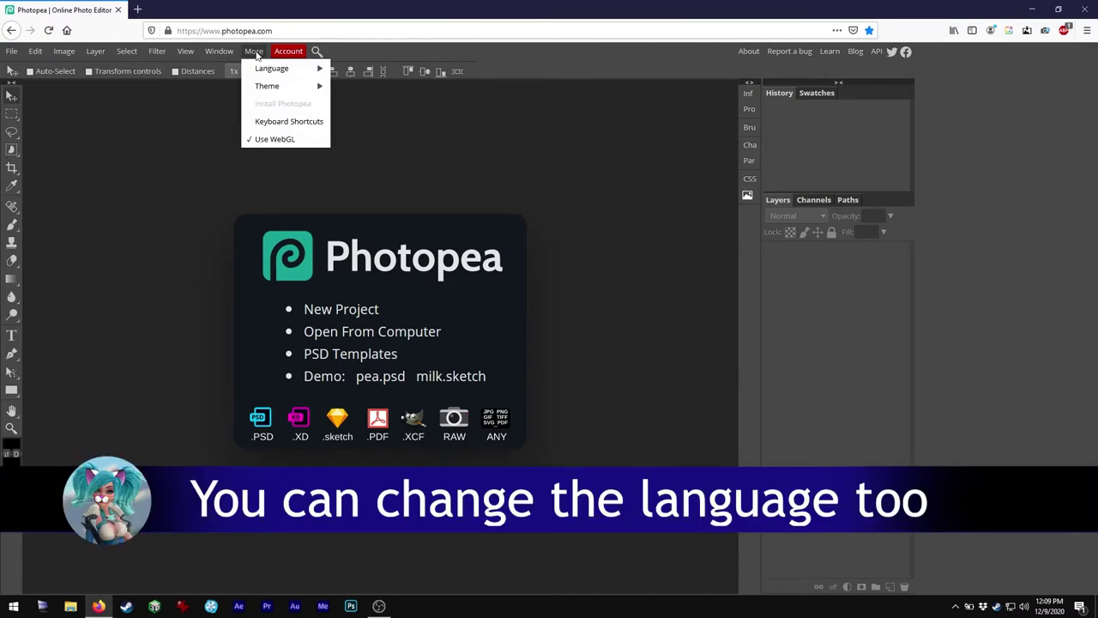
pyautogui.moveTo(280, 71)
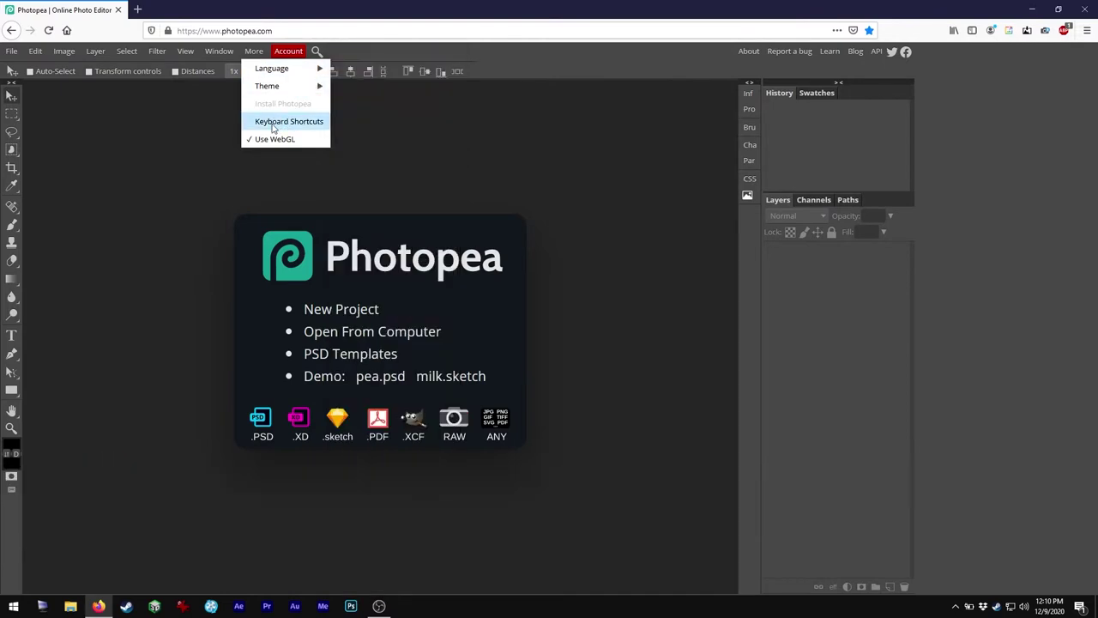
pyautogui.click(273, 124)
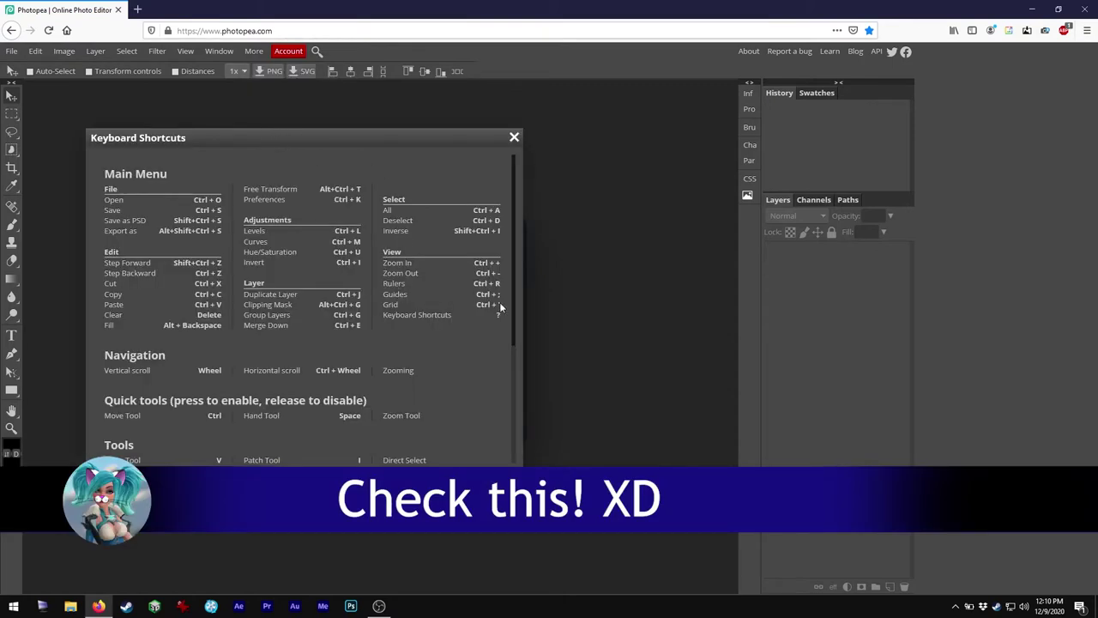
pyautogui.moveTo(512, 276); pyautogui.dragTo(520, 409)
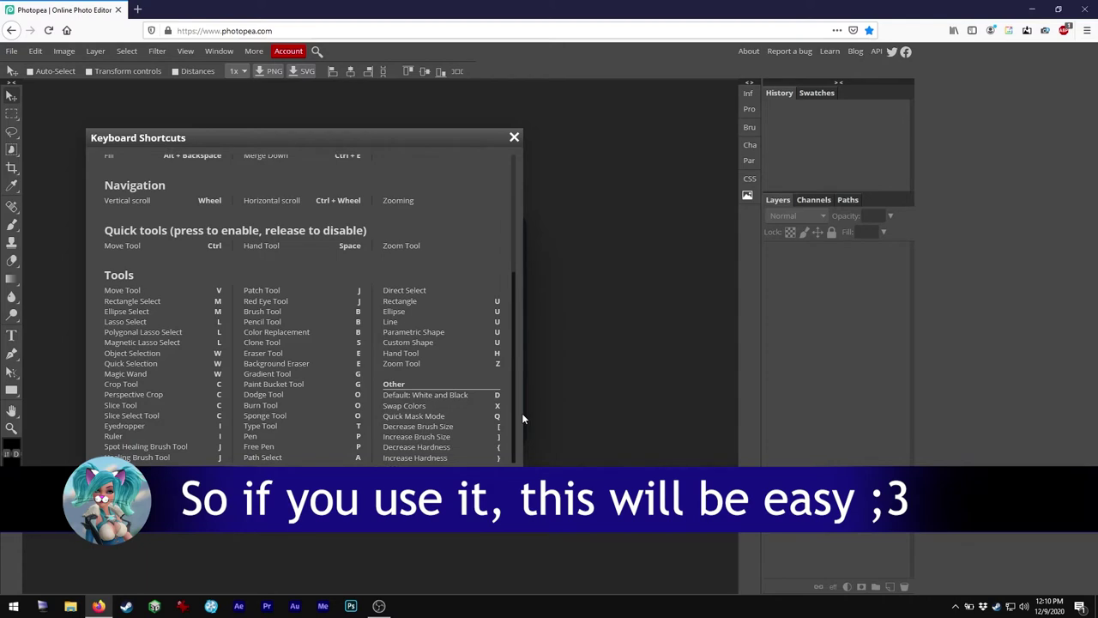
pyautogui.moveTo(522, 418); pyautogui.dragTo(518, 259)
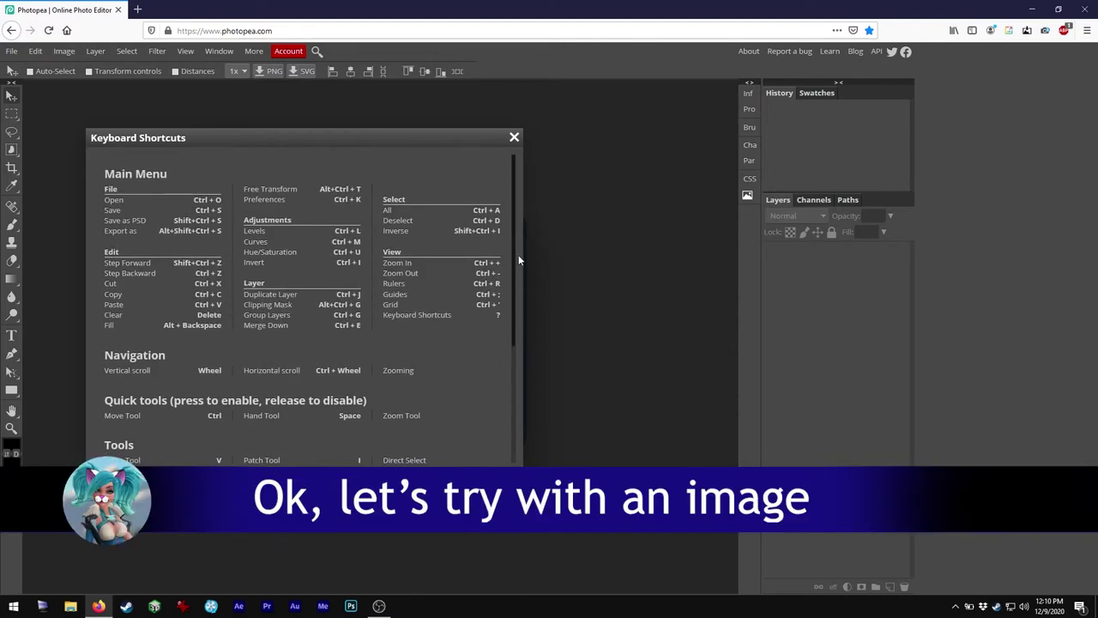
pyautogui.click(514, 138)
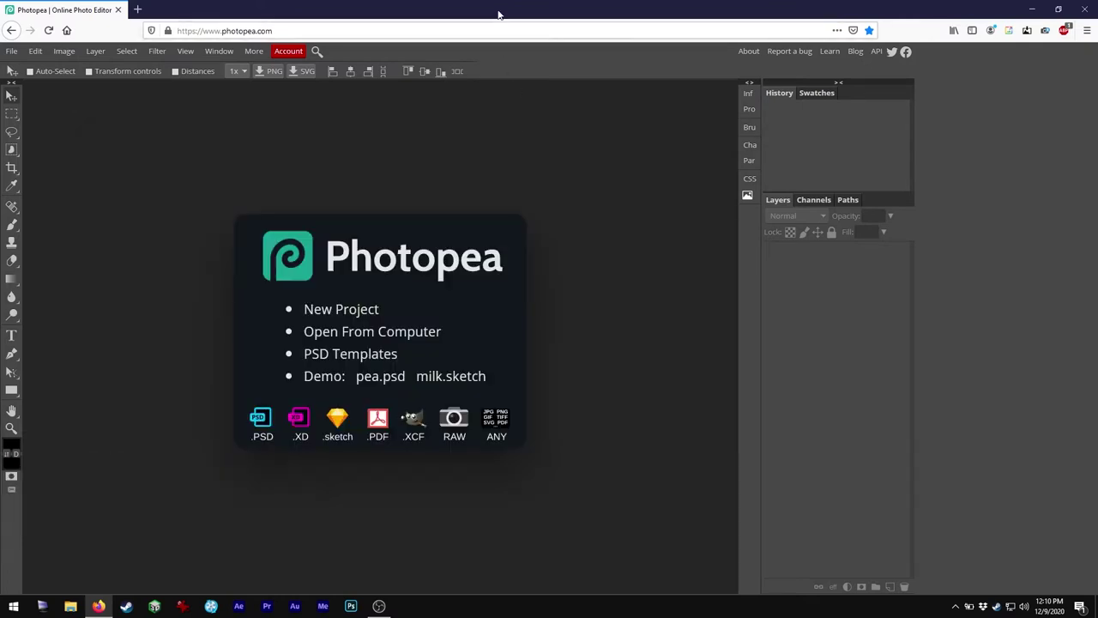
# Open the pink-background cookie image from the desktop's Samples folder in Photopea and restore the browser to full size.
pyautogui.doubleClick(499, 14)
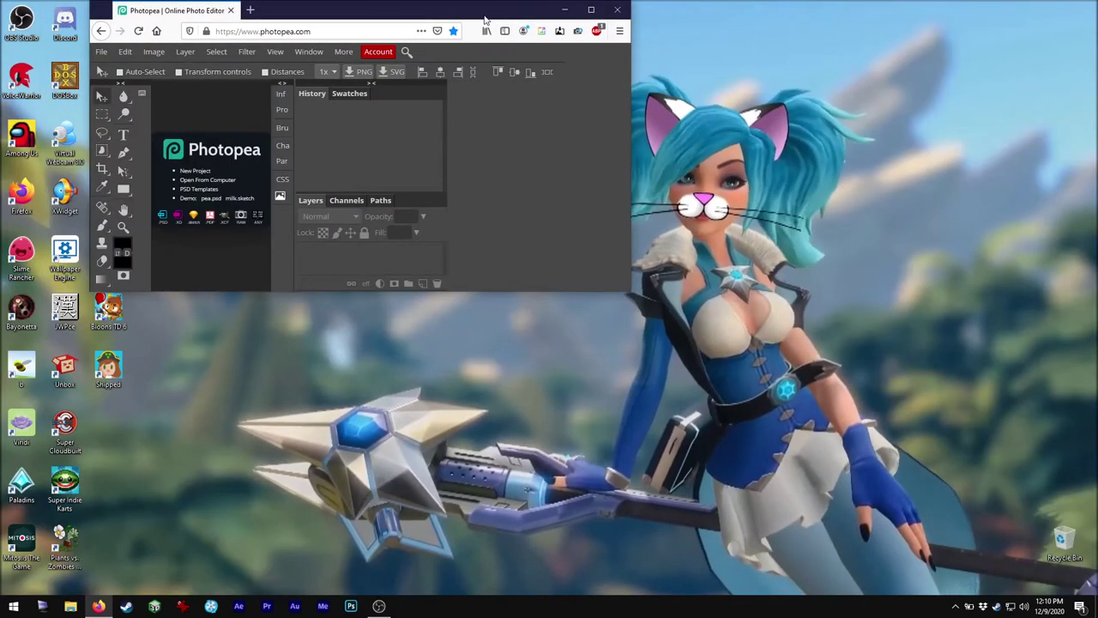
pyautogui.moveTo(479, 14); pyautogui.dragTo(697, 43)
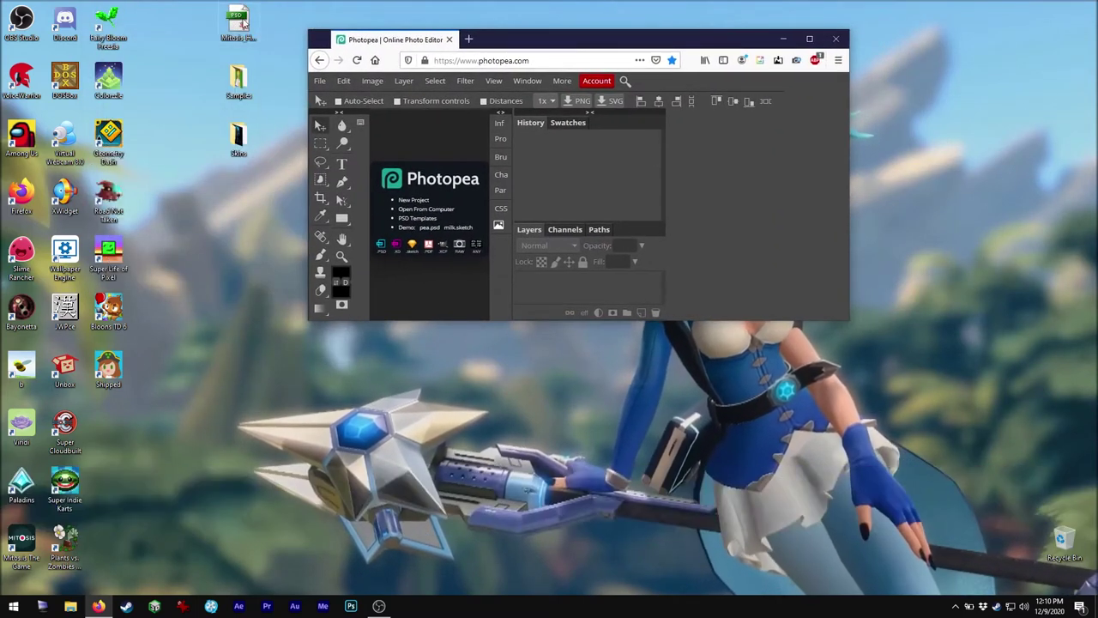
pyautogui.click(237, 82)
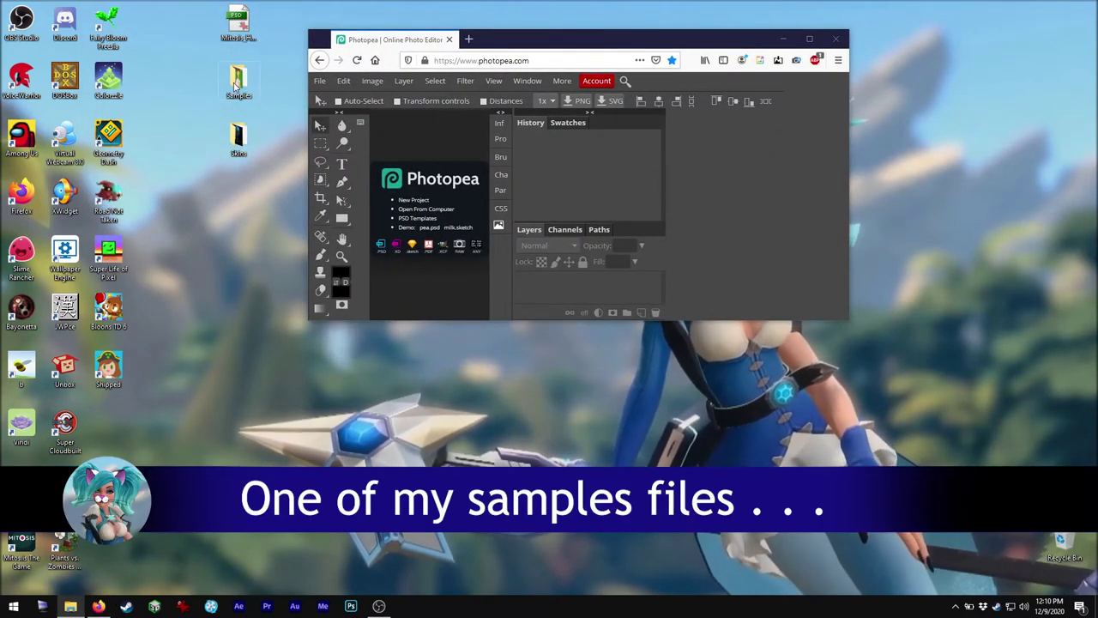
pyautogui.doubleClick(236, 82)
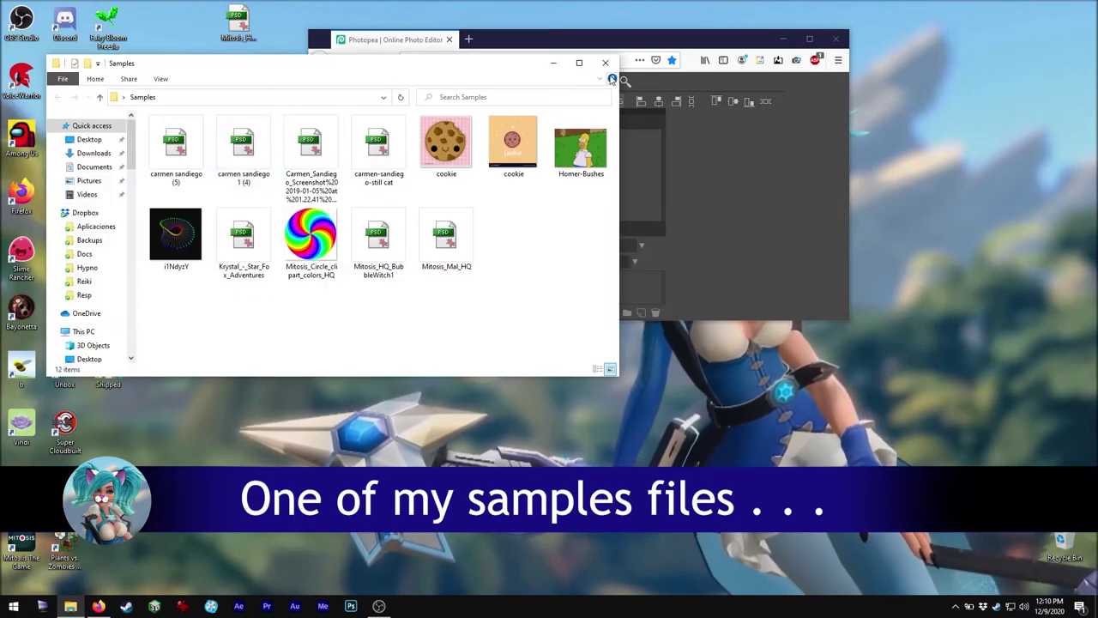
pyautogui.moveTo(595, 41); pyautogui.dragTo(852, 64)
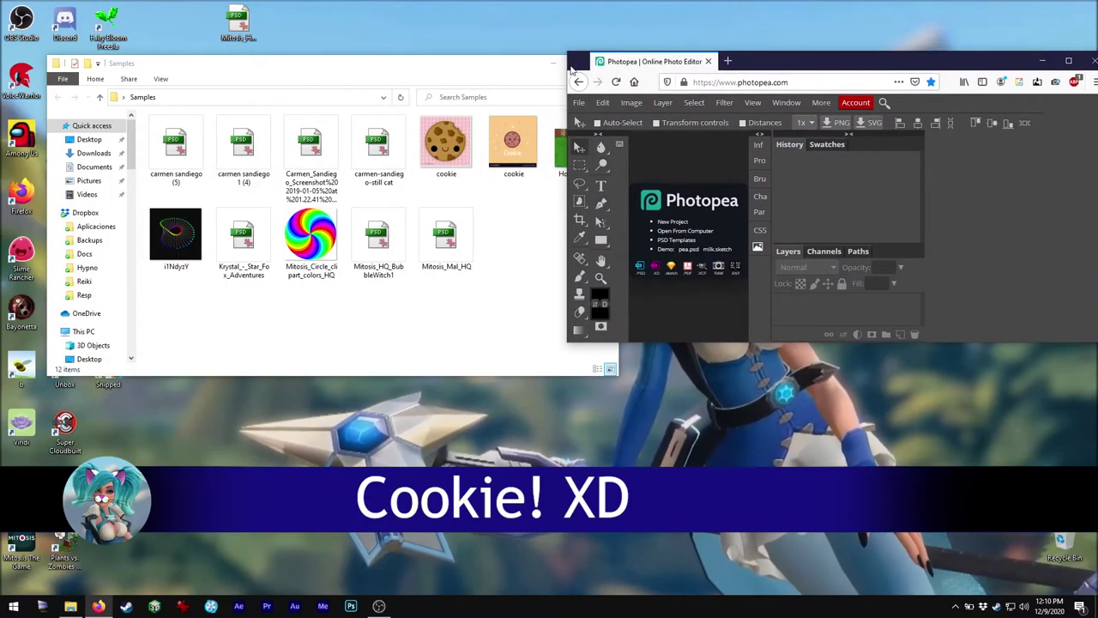
pyautogui.click(495, 73)
pyautogui.moveTo(446, 141); pyautogui.dragTo(904, 130)
pyautogui.moveTo(823, 61); pyautogui.dragTo(284, 1)
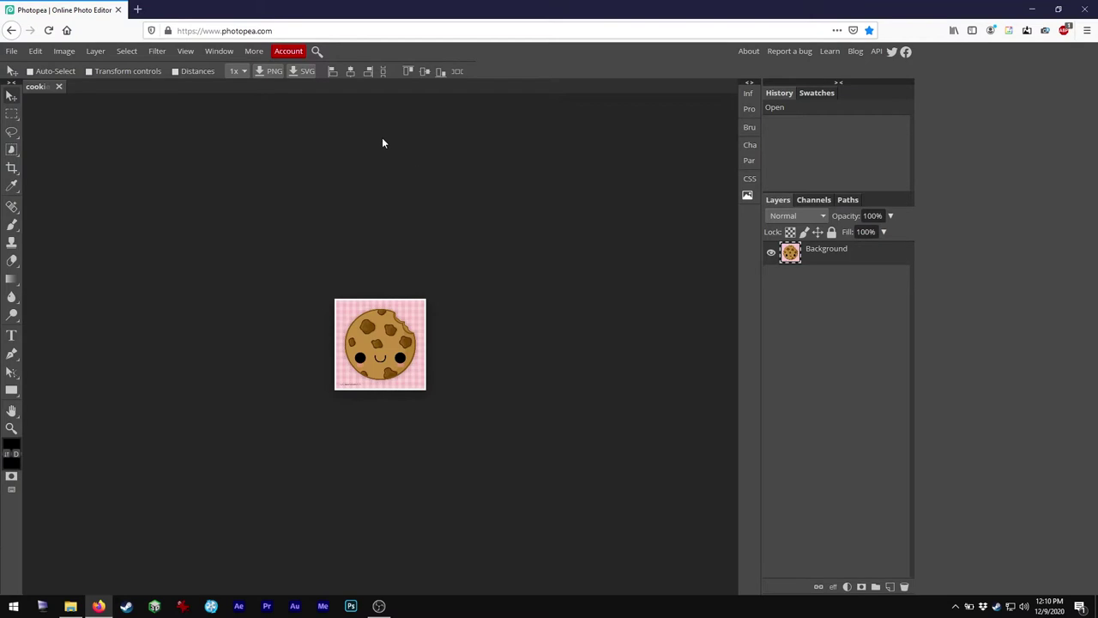
# Select the whole cookie with a closed lasso outline placed along its edge, including the bite.
pyautogui.press('z')
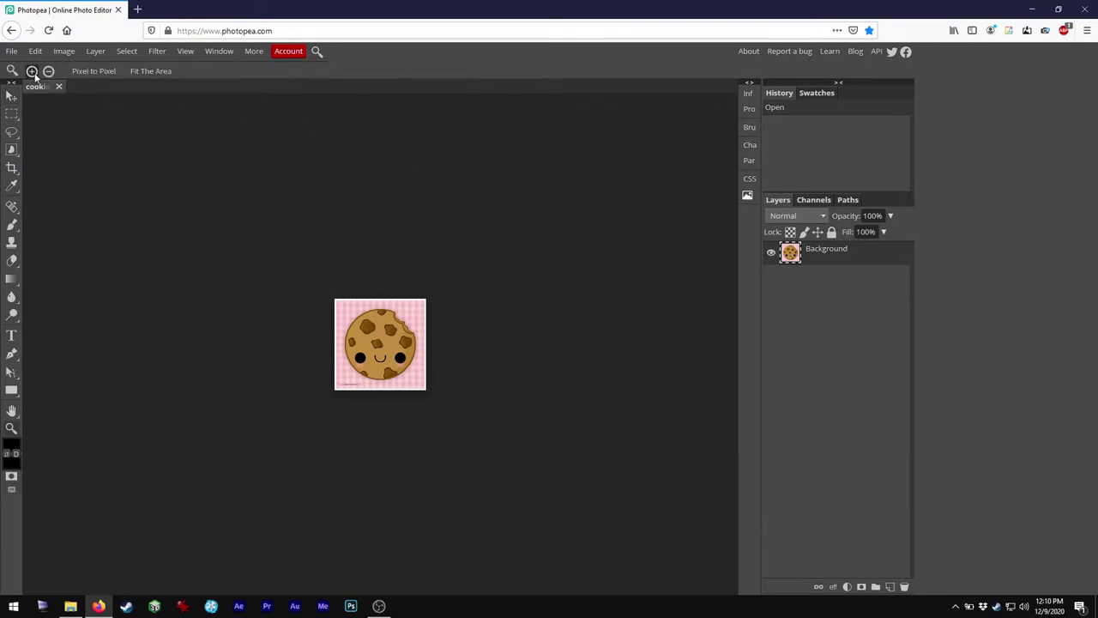
pyautogui.click(118, 71)
pyautogui.click(139, 70)
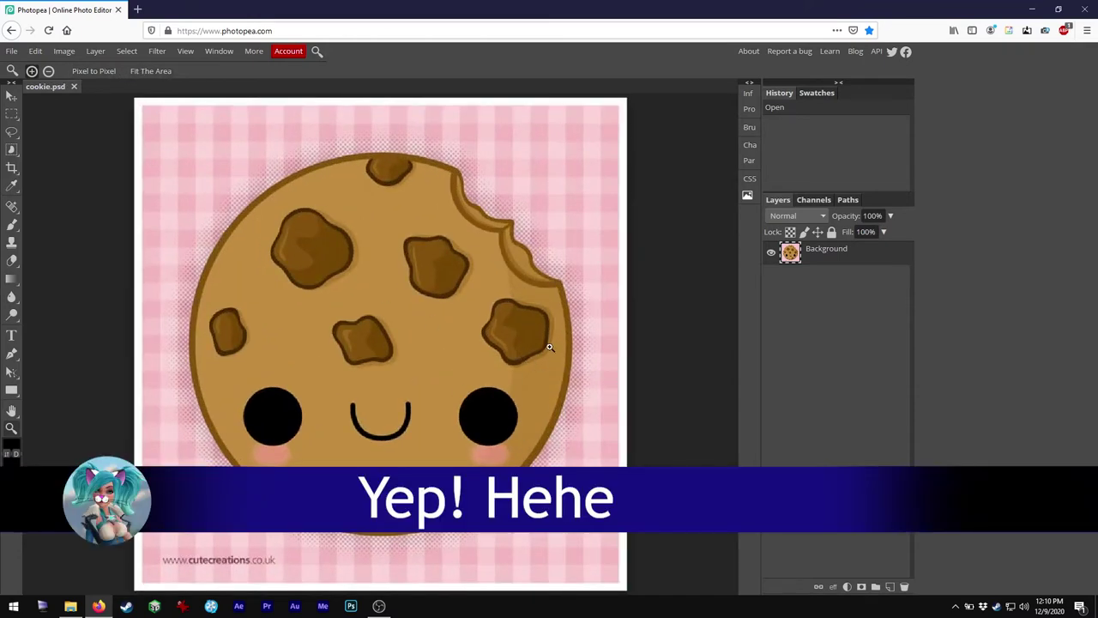
pyautogui.press('l')
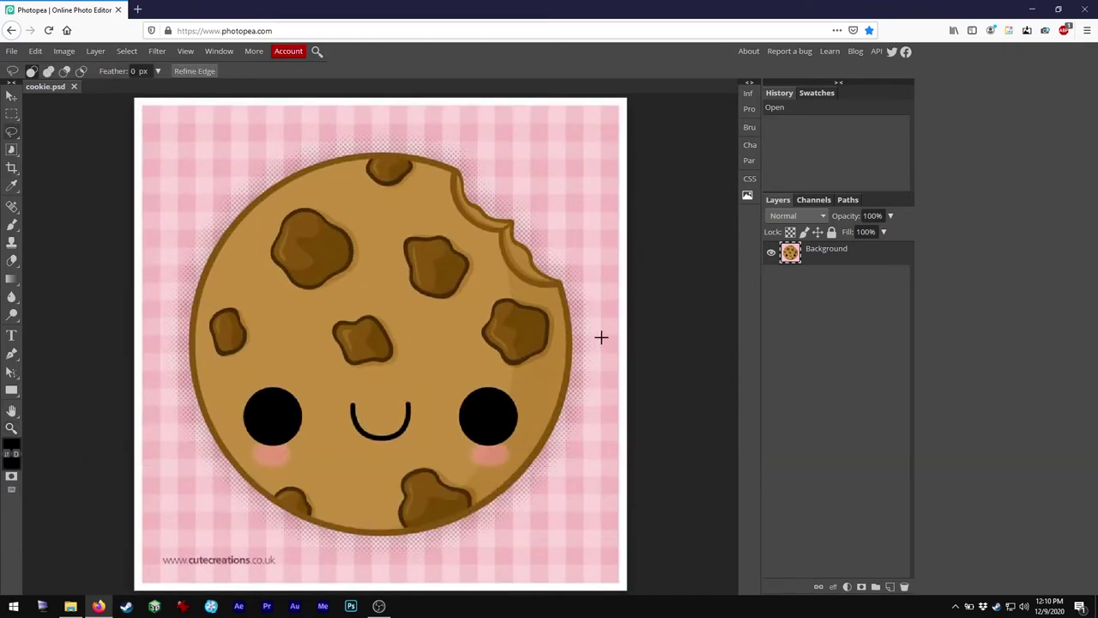
pyautogui.click(562, 278)
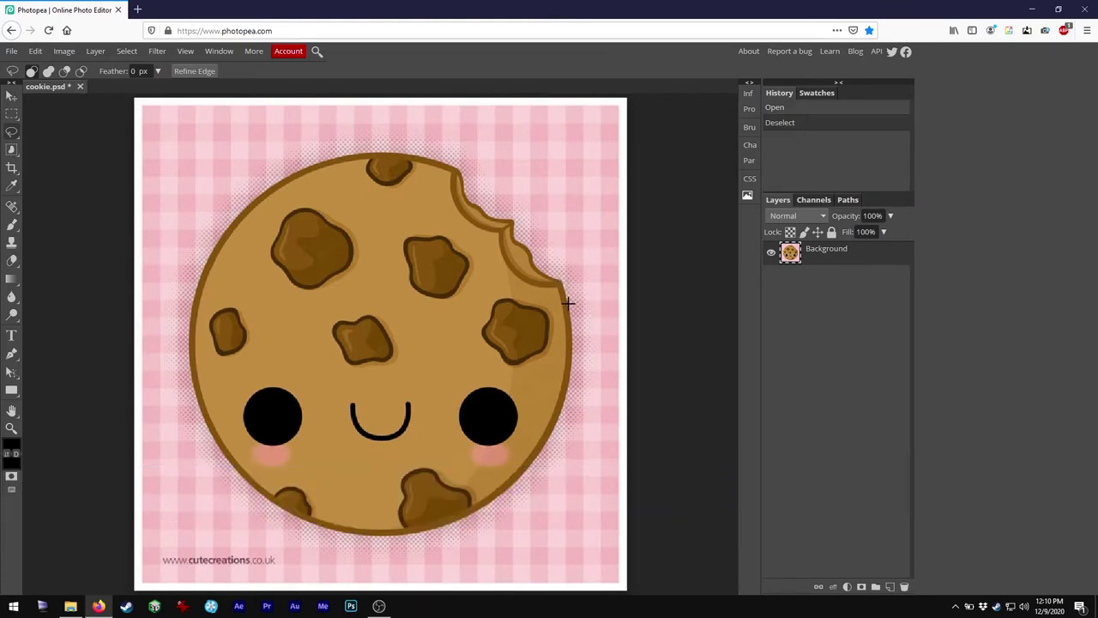
pyautogui.rightClick(11, 133)
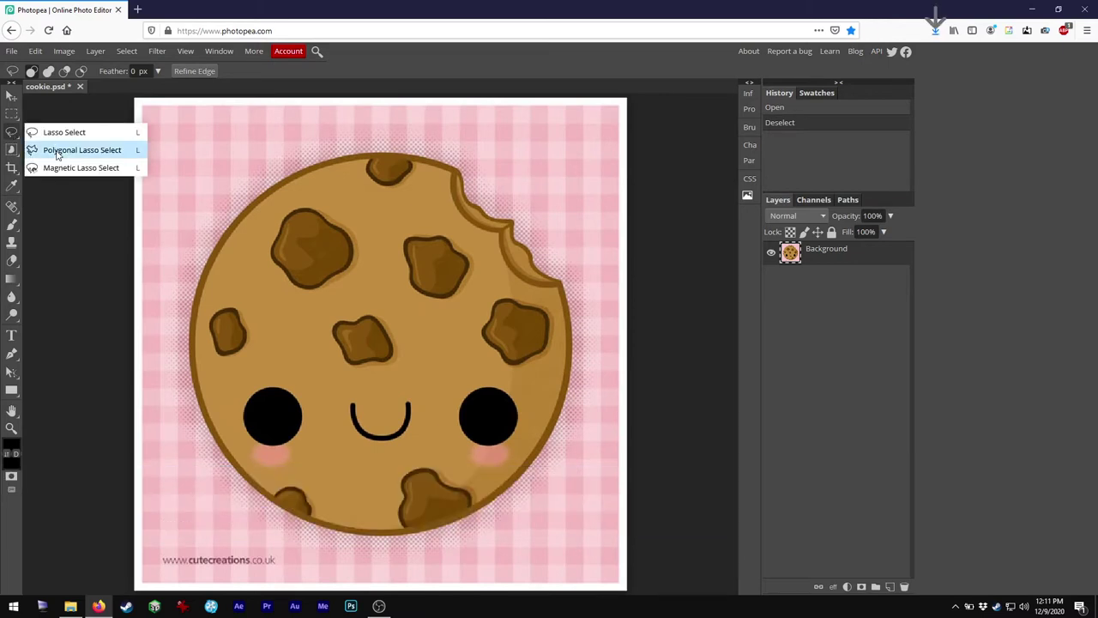
pyautogui.click(59, 153)
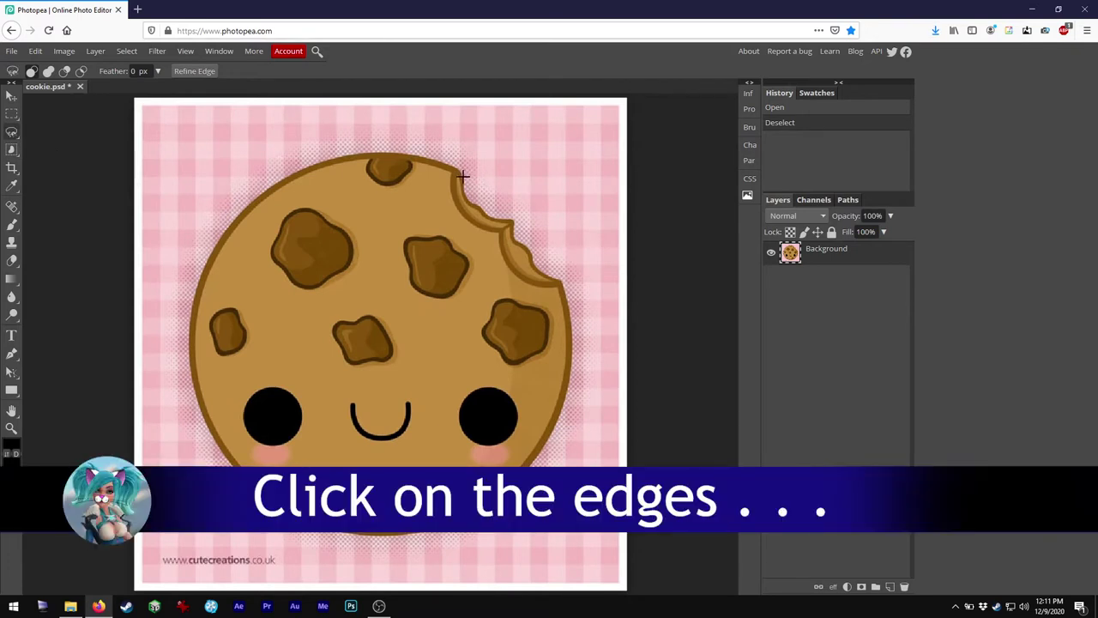
pyautogui.click(463, 177)
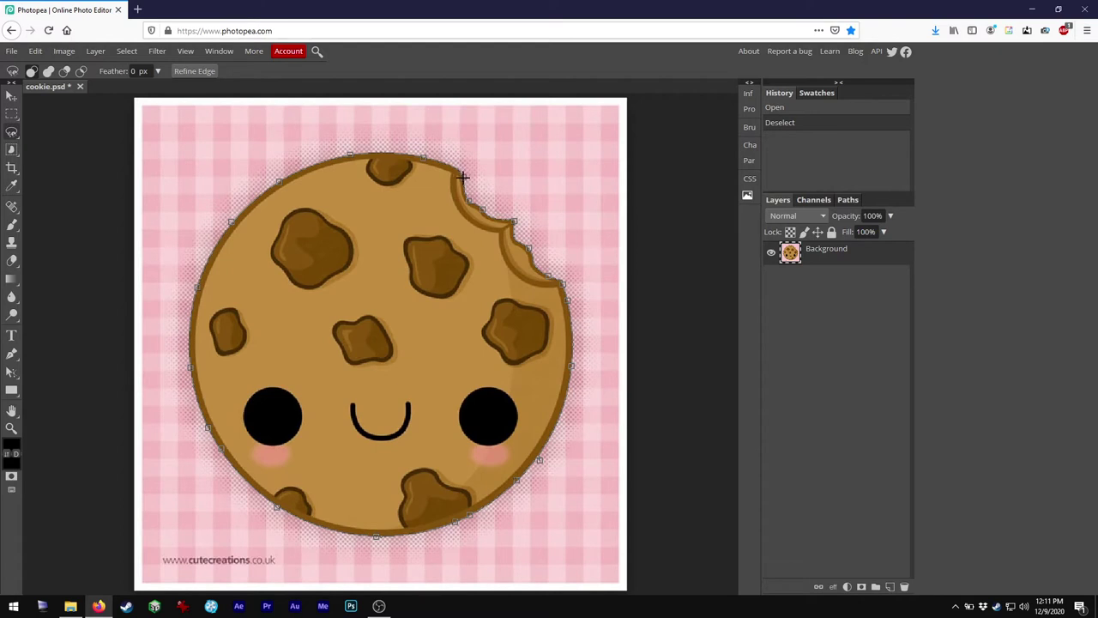
pyautogui.click(464, 177)
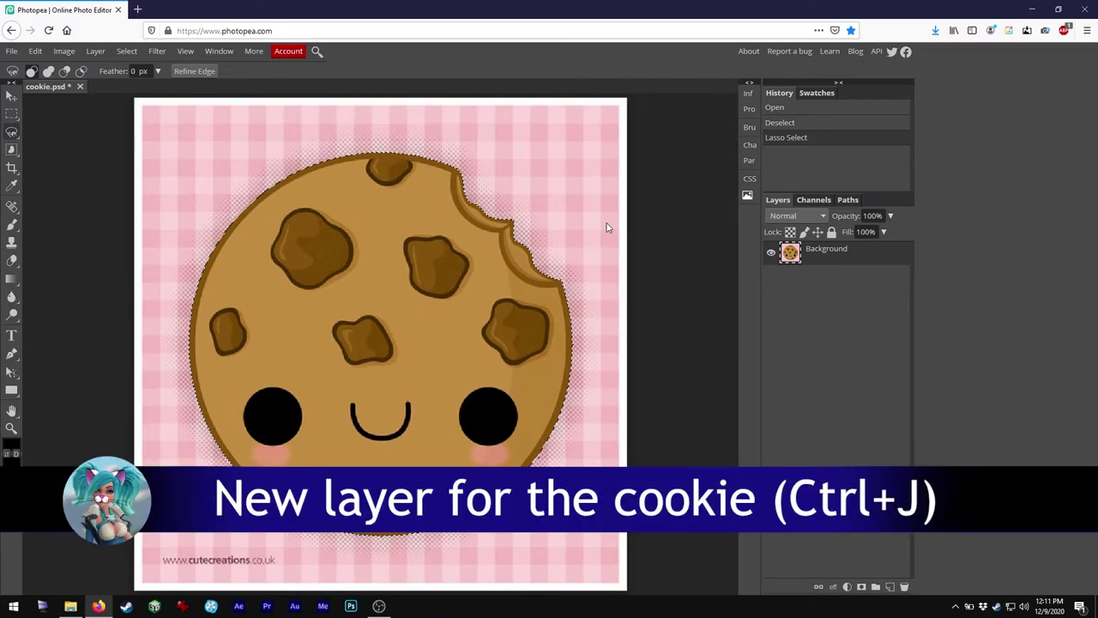
# Copy the selected cookie to a new layer and check the cutout by briefly hiding the Background layer.
pyautogui.hotkey('ctrl', 'j')
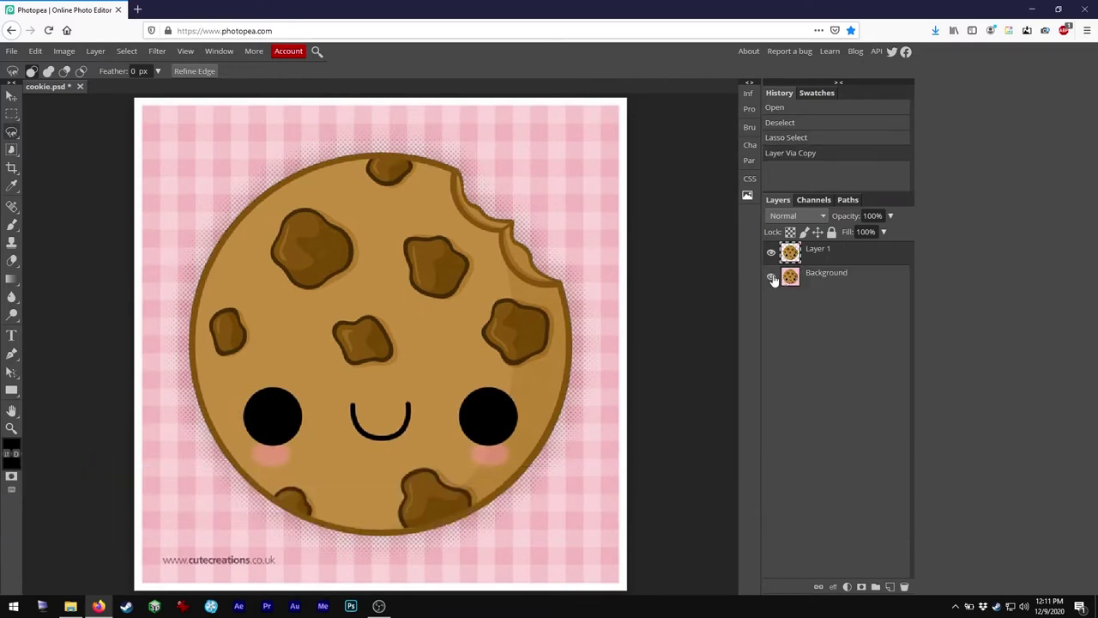
pyautogui.click(772, 277)
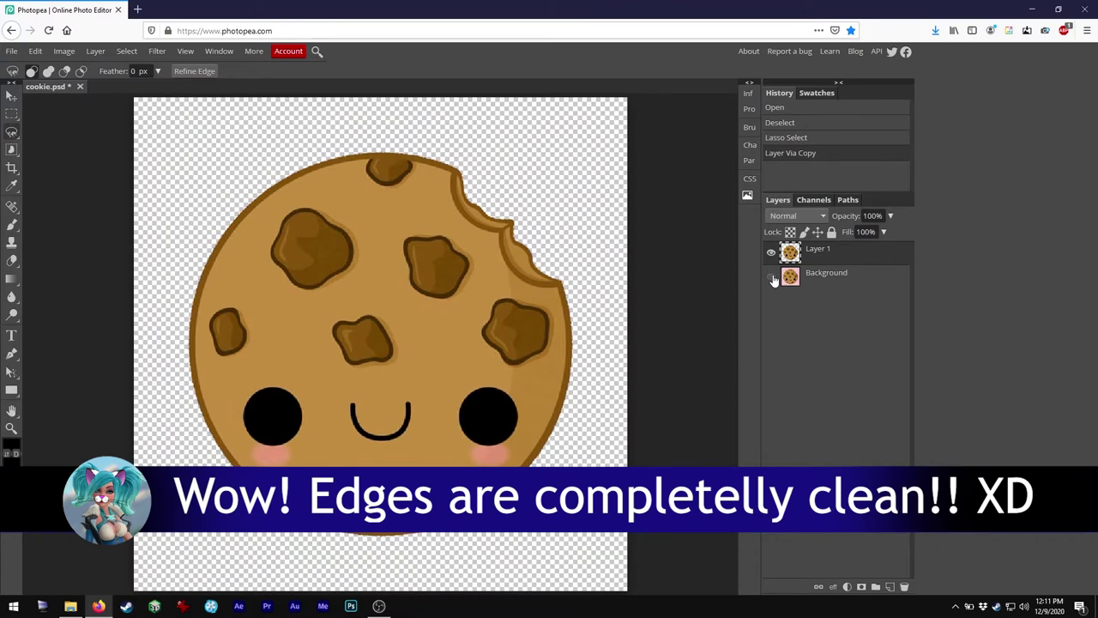
pyautogui.click(771, 277)
# Add a Hue/Saturation adjustment layer directly above Background and make it a clipping mask for that layer.
pyautogui.click(804, 283)
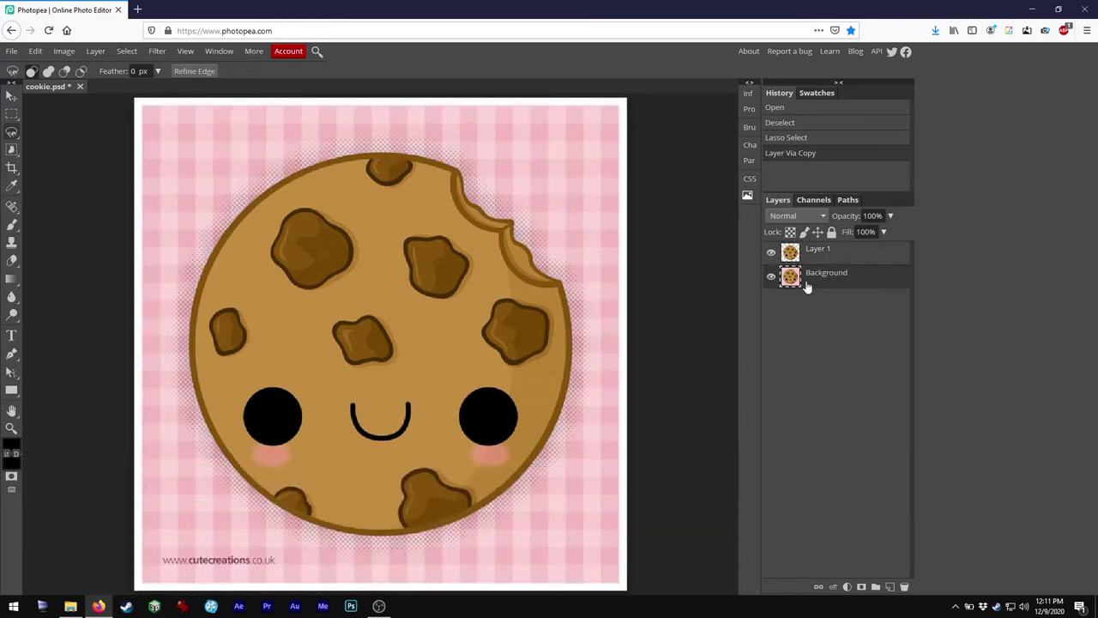
pyautogui.click(94, 51)
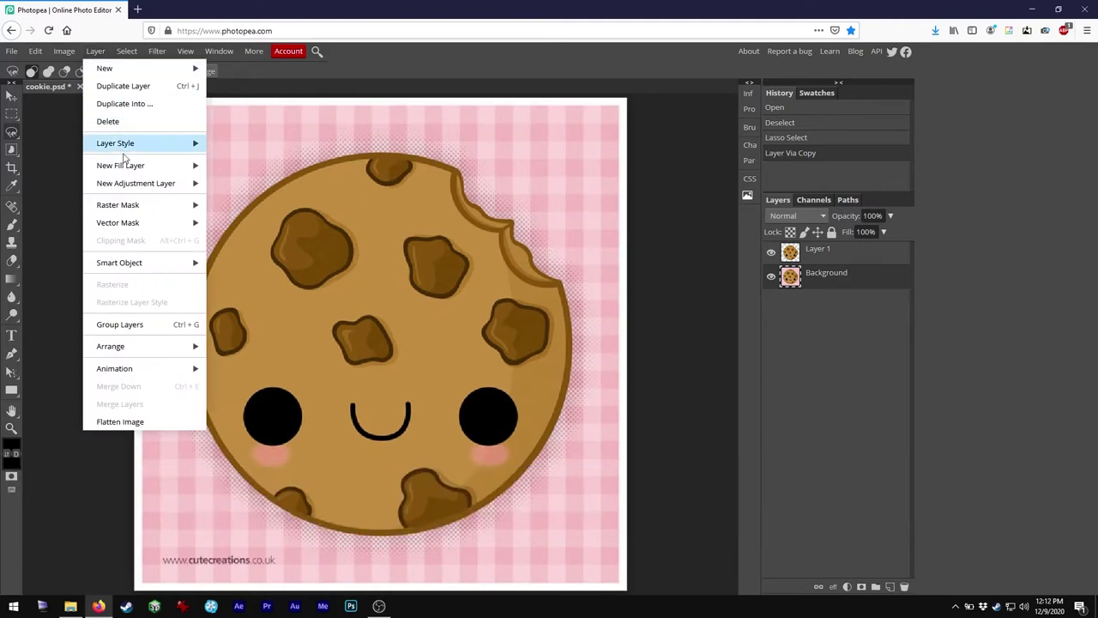
pyautogui.moveTo(164, 186)
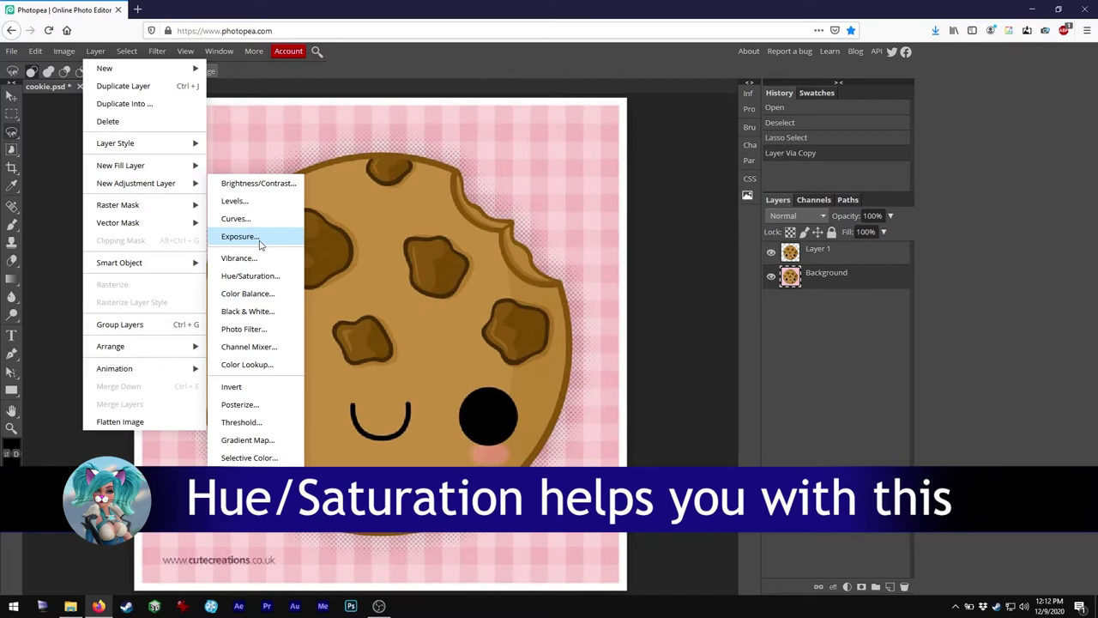
pyautogui.click(257, 277)
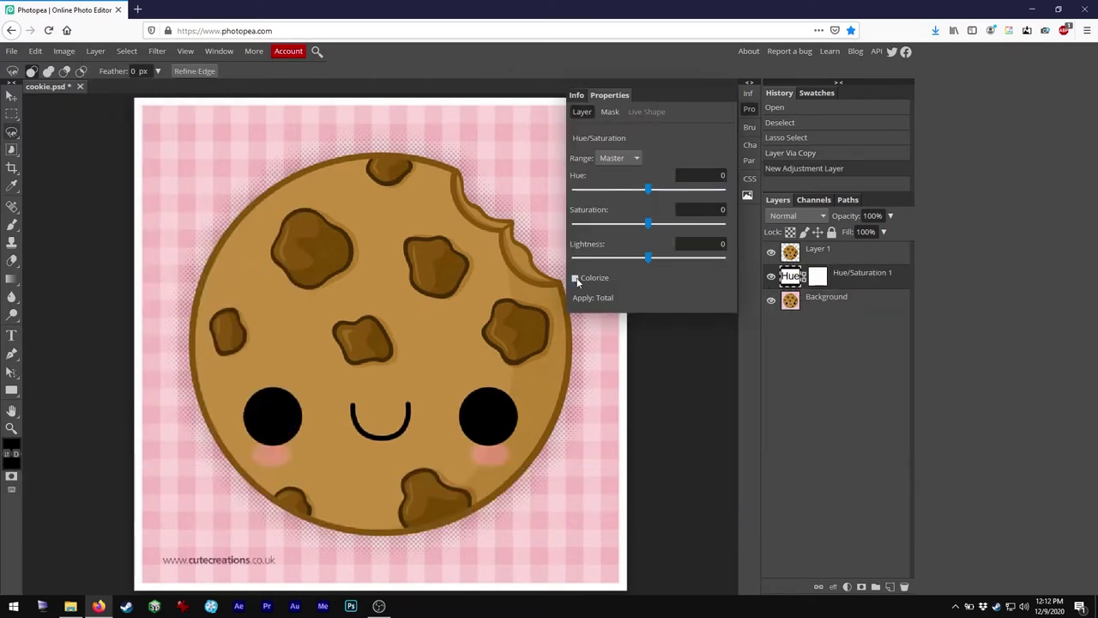
pyautogui.rightClick(854, 278)
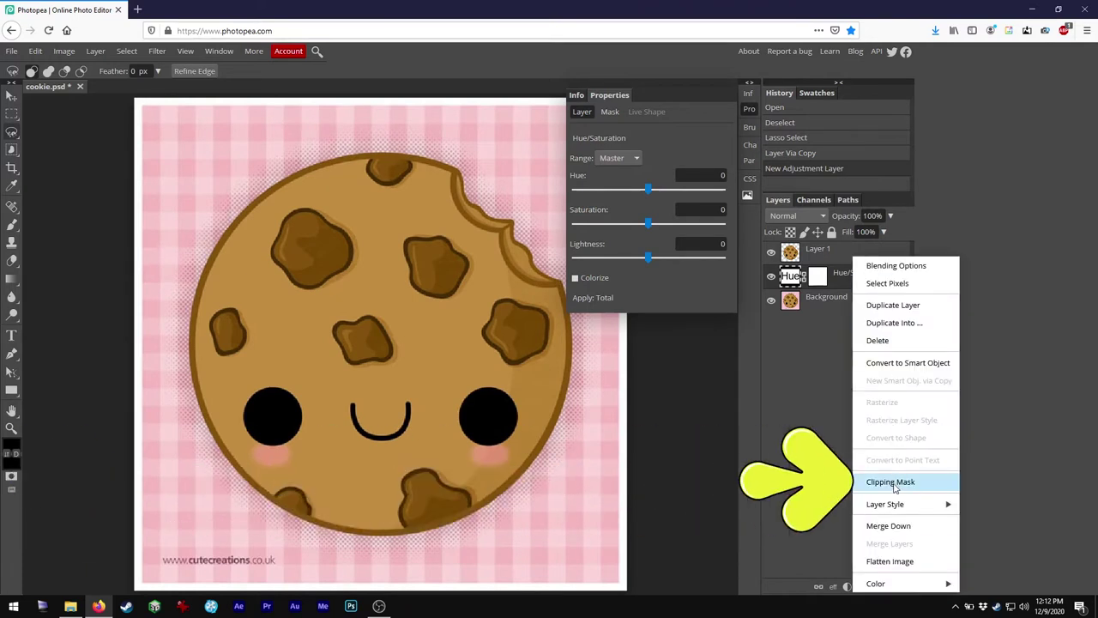
pyautogui.click(892, 482)
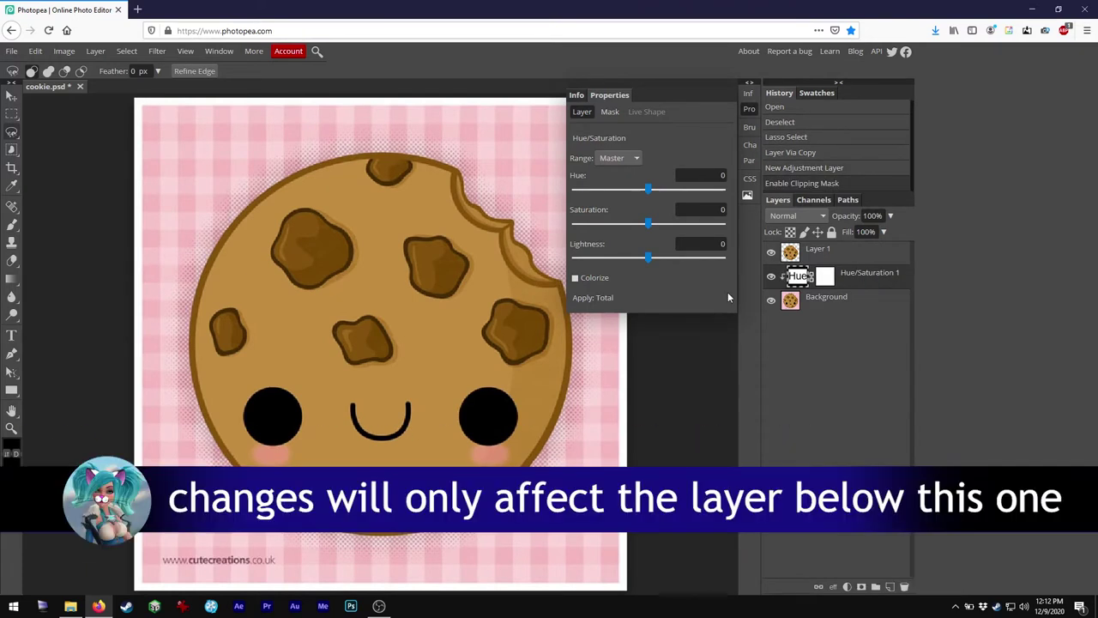
# Turn on Colorize in the Hue/Saturation adjustment and set Saturation to 53 and Hue to -56.
pyautogui.click(576, 278)
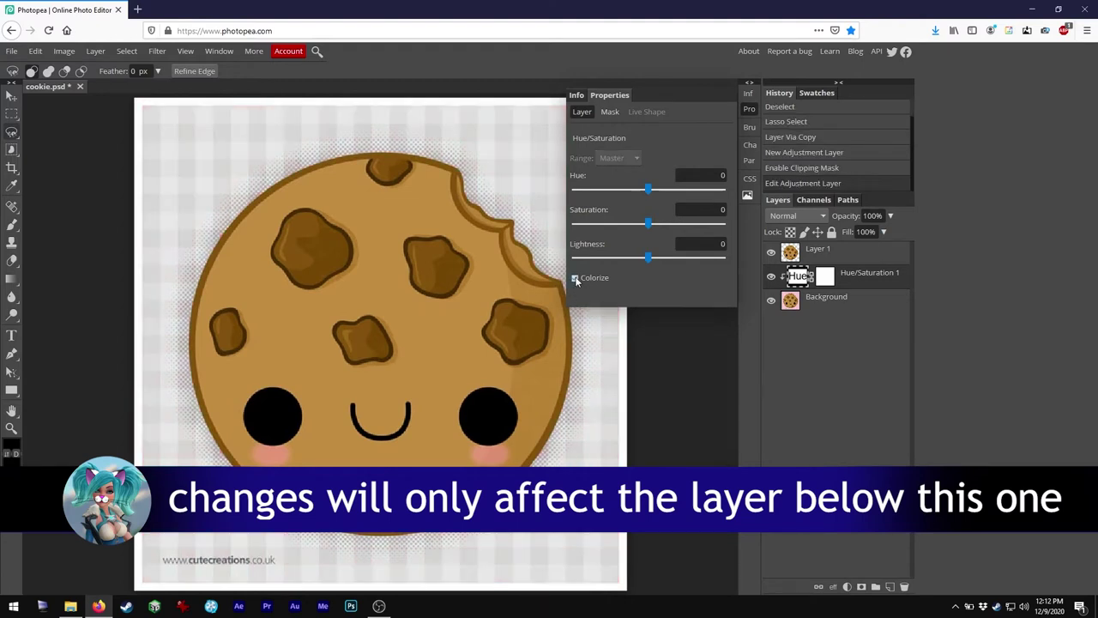
pyautogui.moveTo(648, 192); pyautogui.dragTo(689, 191)
pyautogui.moveTo(650, 224); pyautogui.dragTo(700, 207)
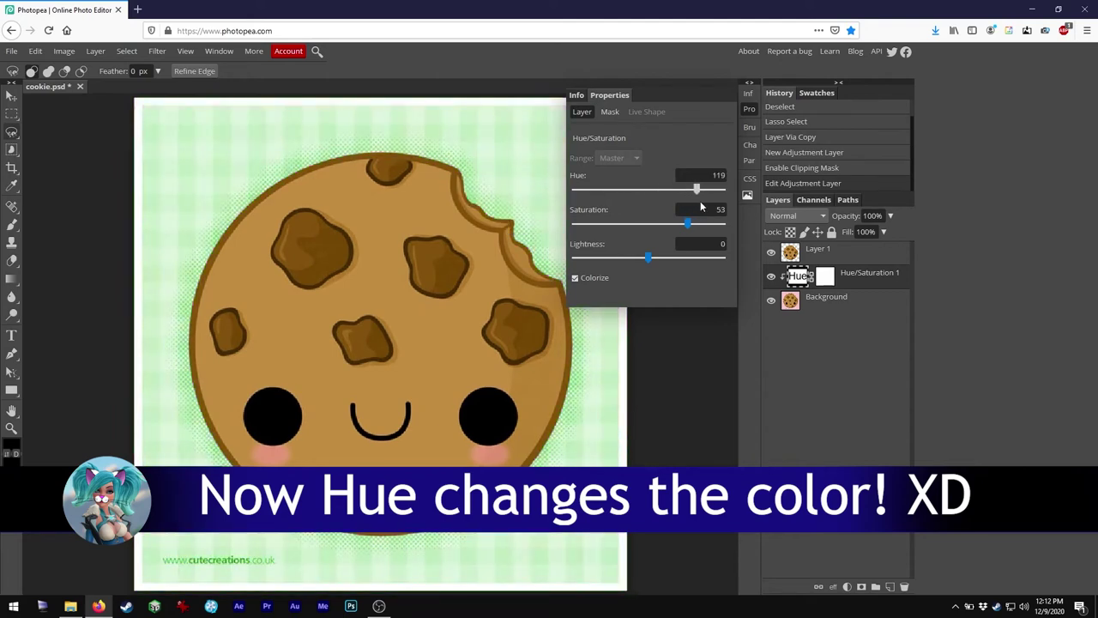
pyautogui.moveTo(669, 204); pyautogui.dragTo(626, 202)
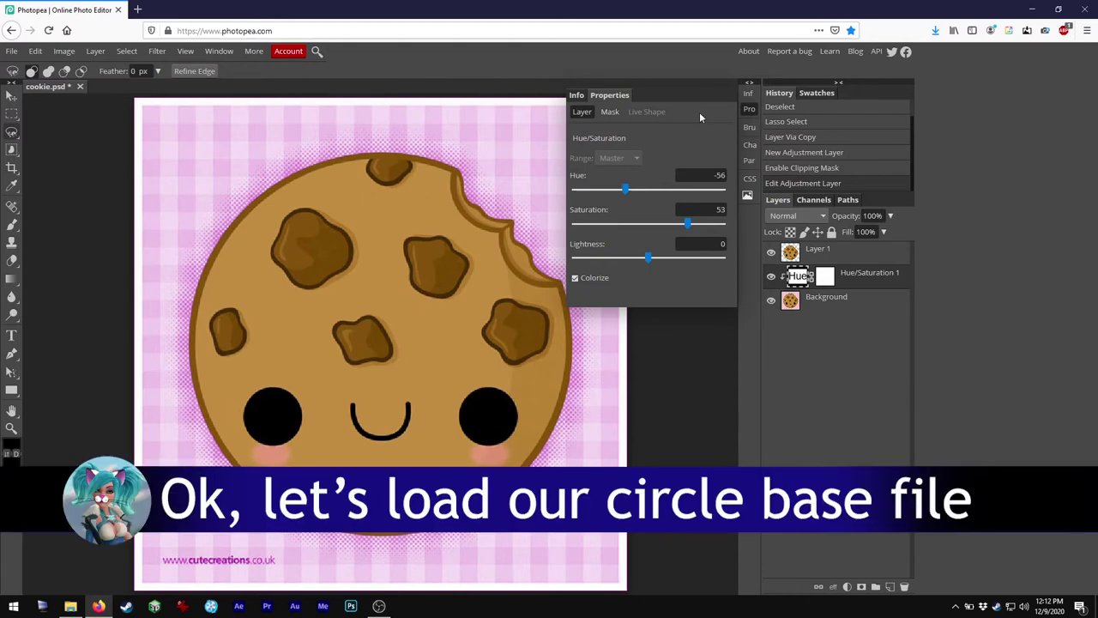
pyautogui.click(574, 94)
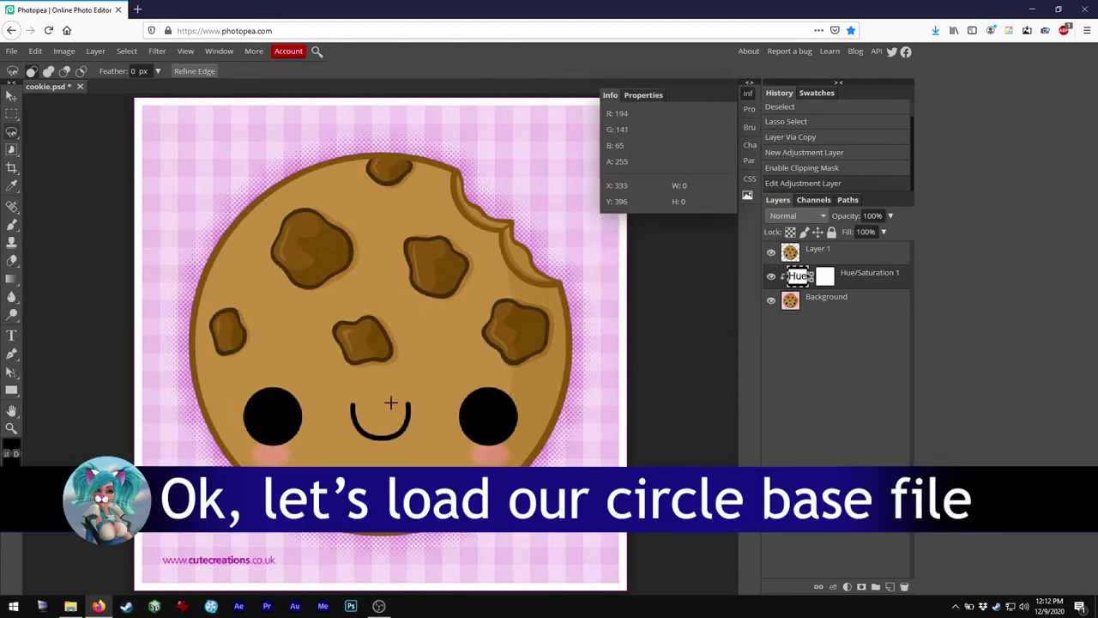
# Open the Mitosis_HQ_Base PSD file from the desktop folder in Photopea and close the file window.
pyautogui.click(71, 605)
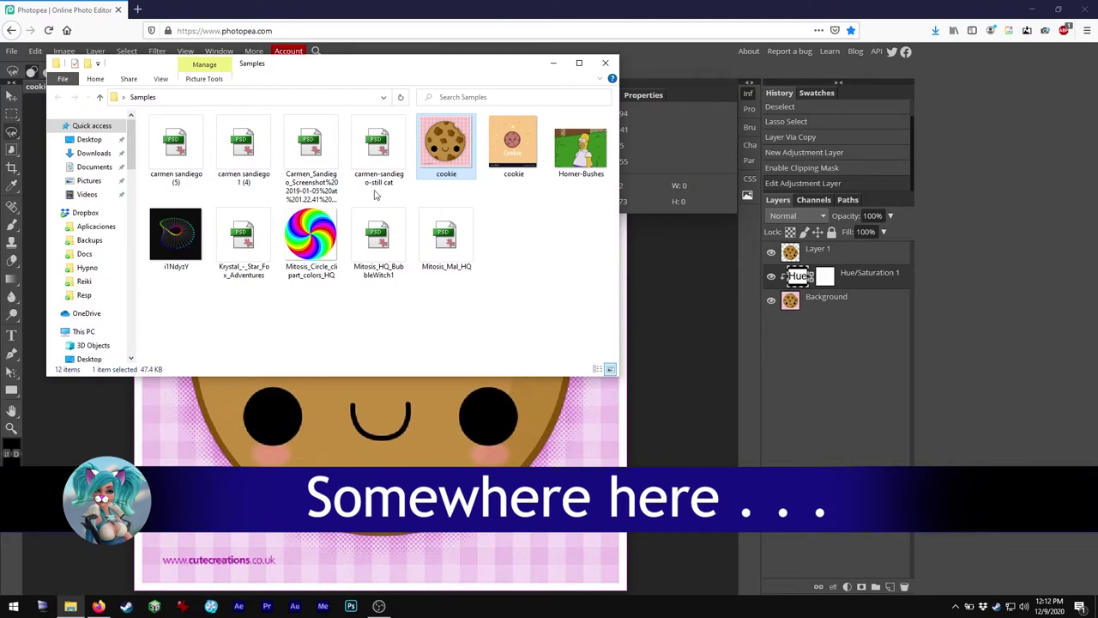
pyautogui.press('BackSpace')
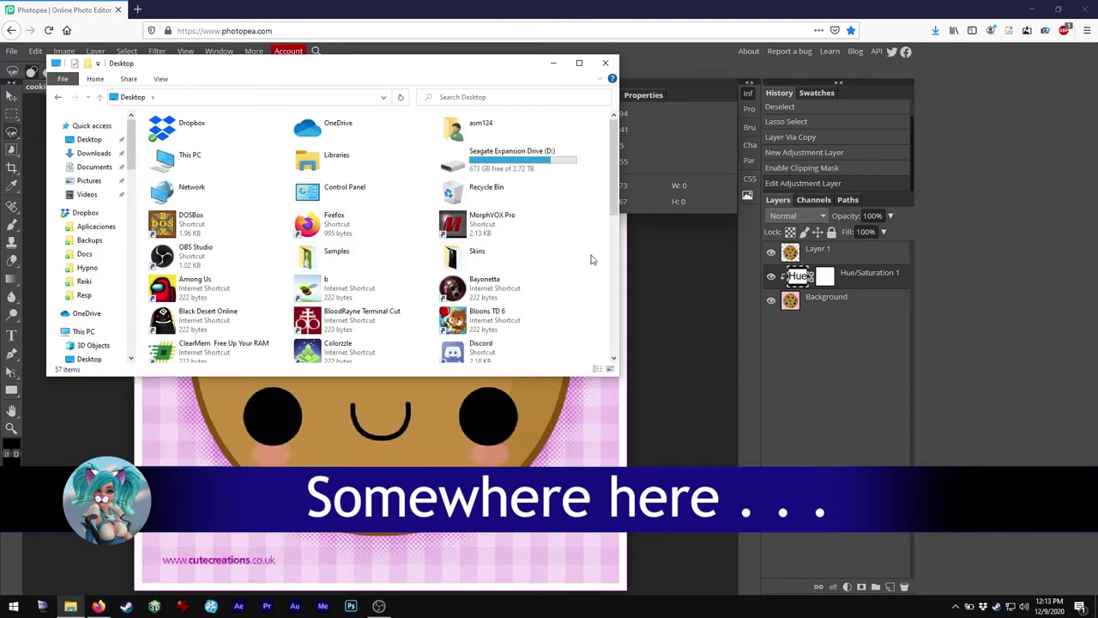
pyautogui.scroll(-5, 591, 259)
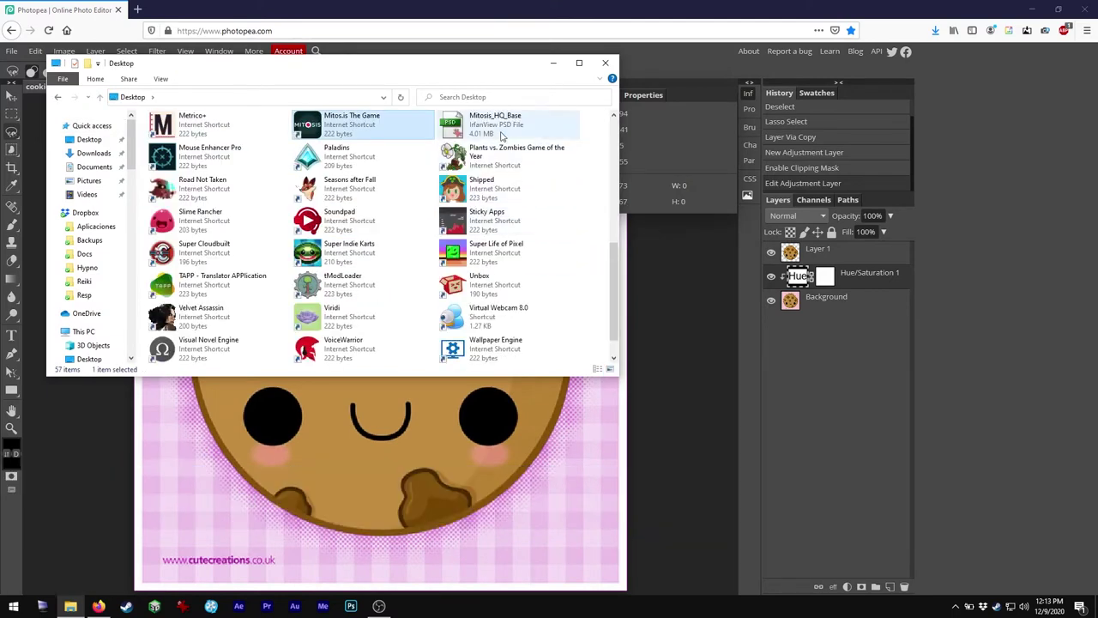
pyautogui.click(489, 130)
pyautogui.moveTo(489, 133); pyautogui.dragTo(665, 60)
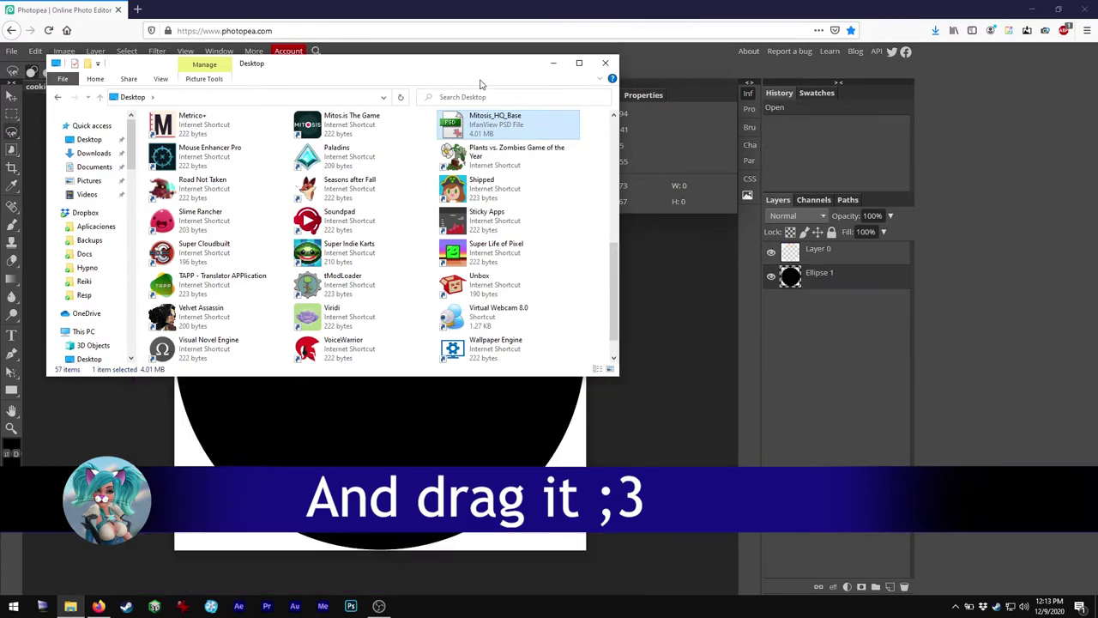
pyautogui.click(607, 64)
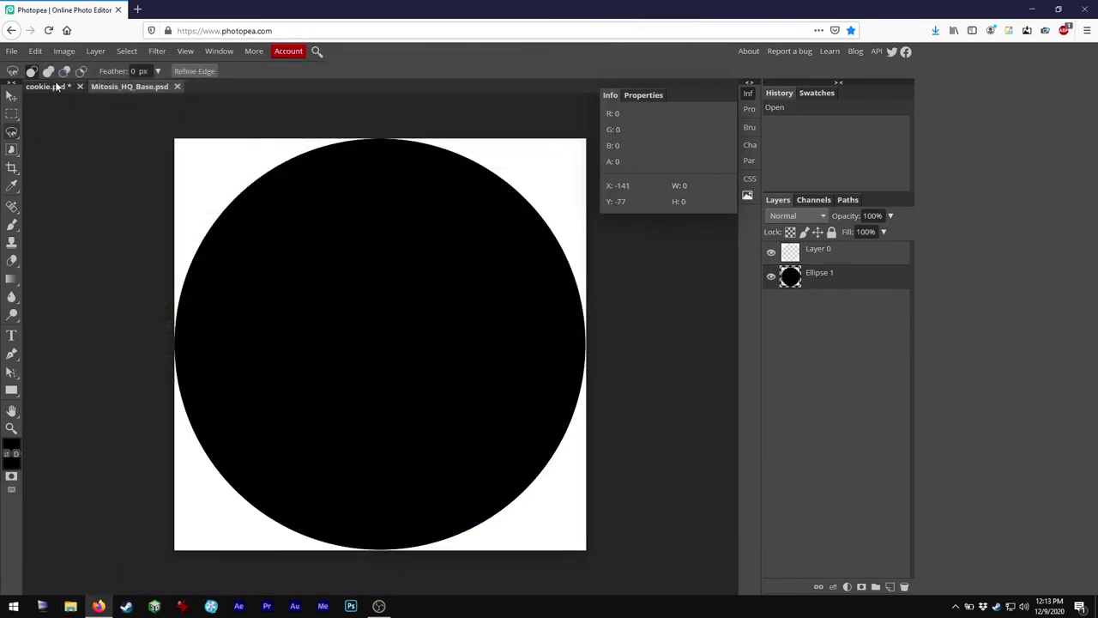
# Return to the cookie document and shift the clipped Hue/Saturation adjustment's hue to green.
pyautogui.click(50, 86)
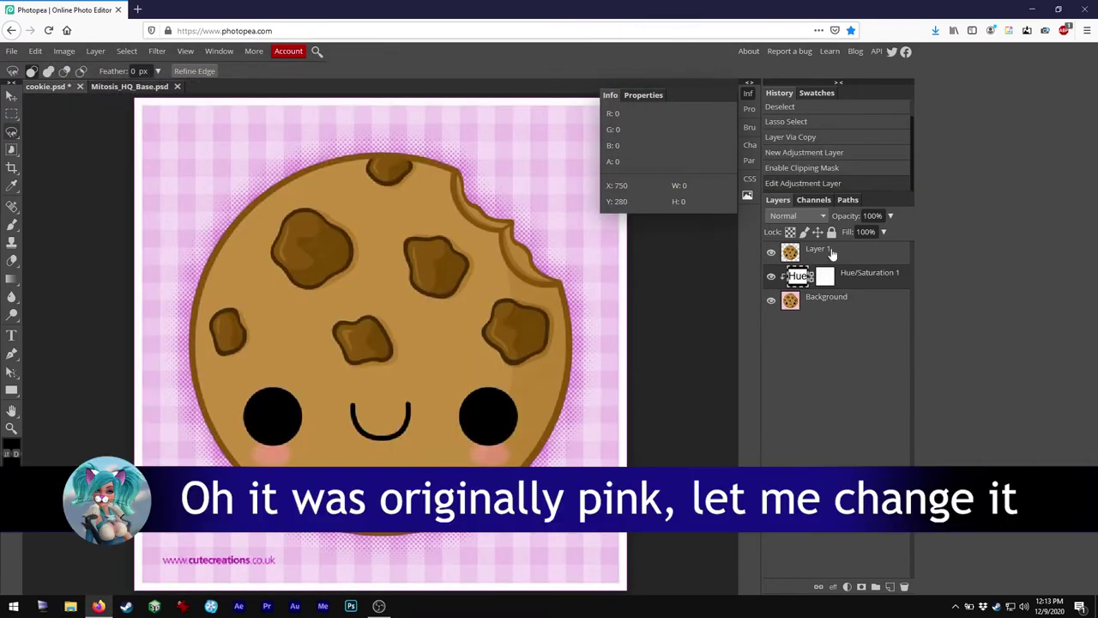
pyautogui.click(833, 254)
pyautogui.click(828, 302)
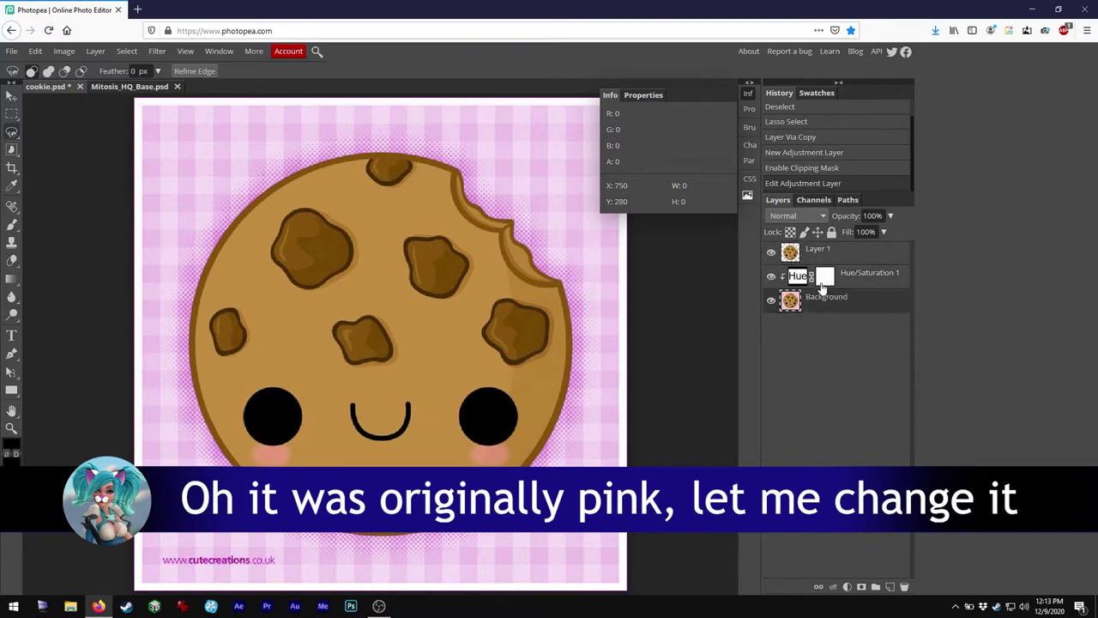
pyautogui.click(793, 281)
pyautogui.doubleClick(795, 279)
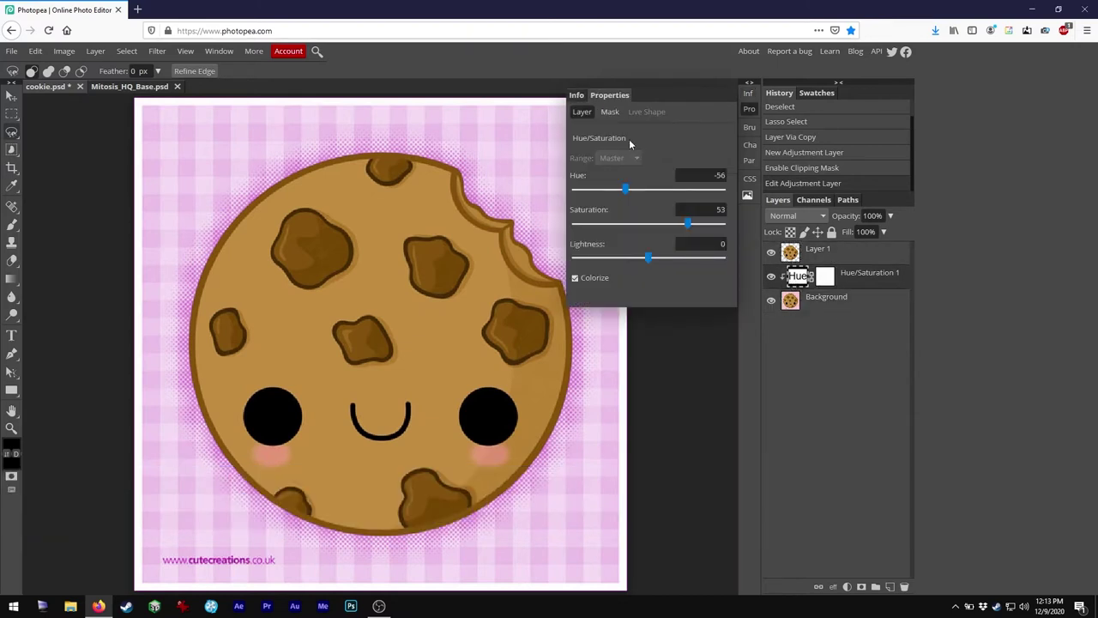
pyautogui.moveTo(626, 190); pyautogui.dragTo(700, 196)
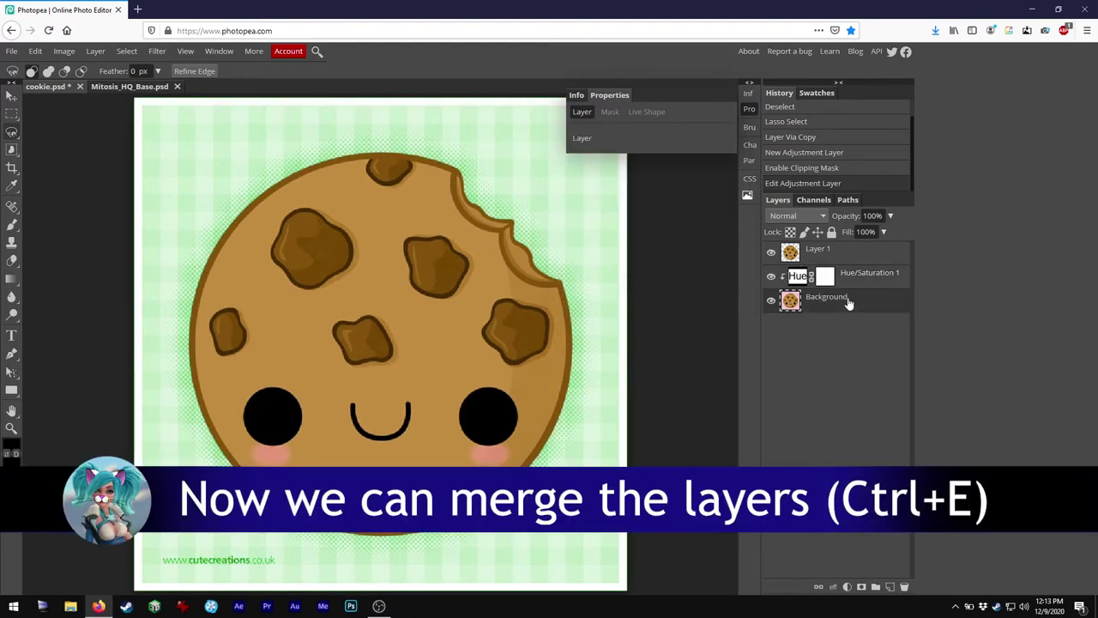
# Merge the Hue/Saturation adjustment with Background, and merge the resulting green layer with the cookie cutout on Layer 1.
pyautogui.keyDown('shift'); pyautogui.click(848, 298); pyautogui.keyUp('shift')
pyautogui.keyDown('shift'); pyautogui.click(852, 285); pyautogui.keyUp('shift')
pyautogui.hotkey('ctrl', 'e')
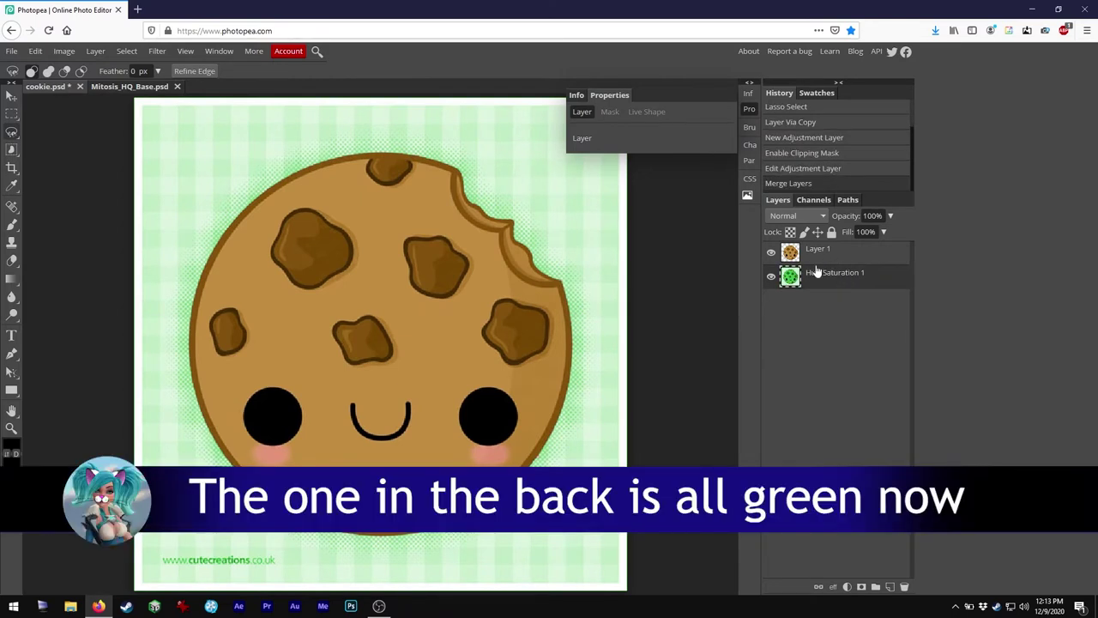
pyautogui.click(770, 254)
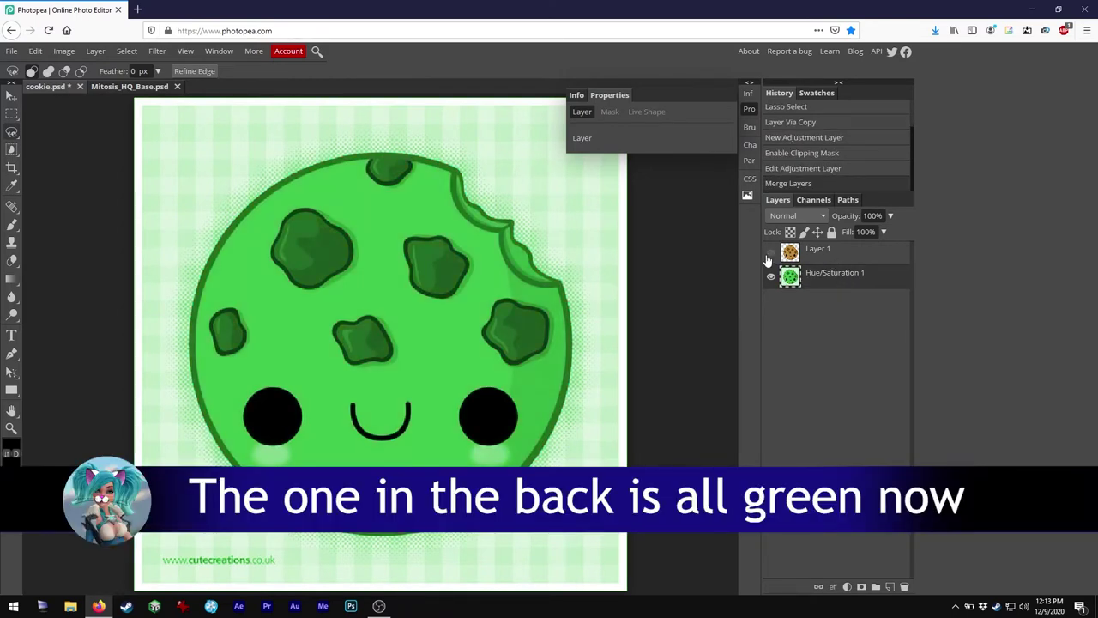
pyautogui.click(769, 253)
pyautogui.hotkey('ctrl', 'e')
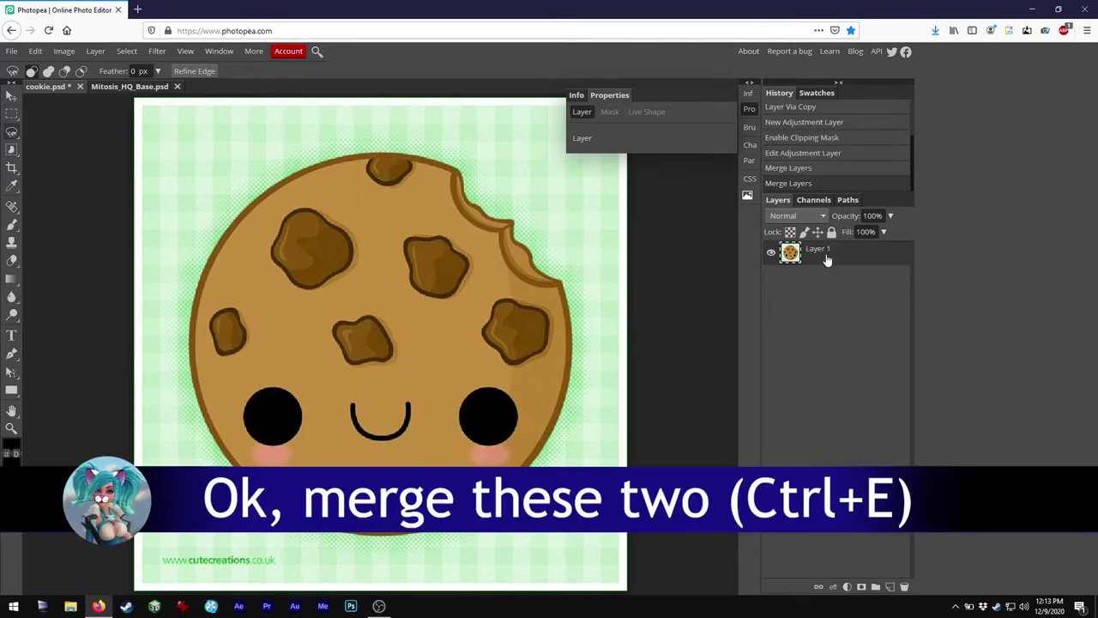
# Copy all pixels of the merged cookie layer and paste them into Mitosis_HQ_Base directly above the Ellipse 1 layer.
pyautogui.keyDown('ctrl'); pyautogui.click(785, 256); pyautogui.keyUp('ctrl')
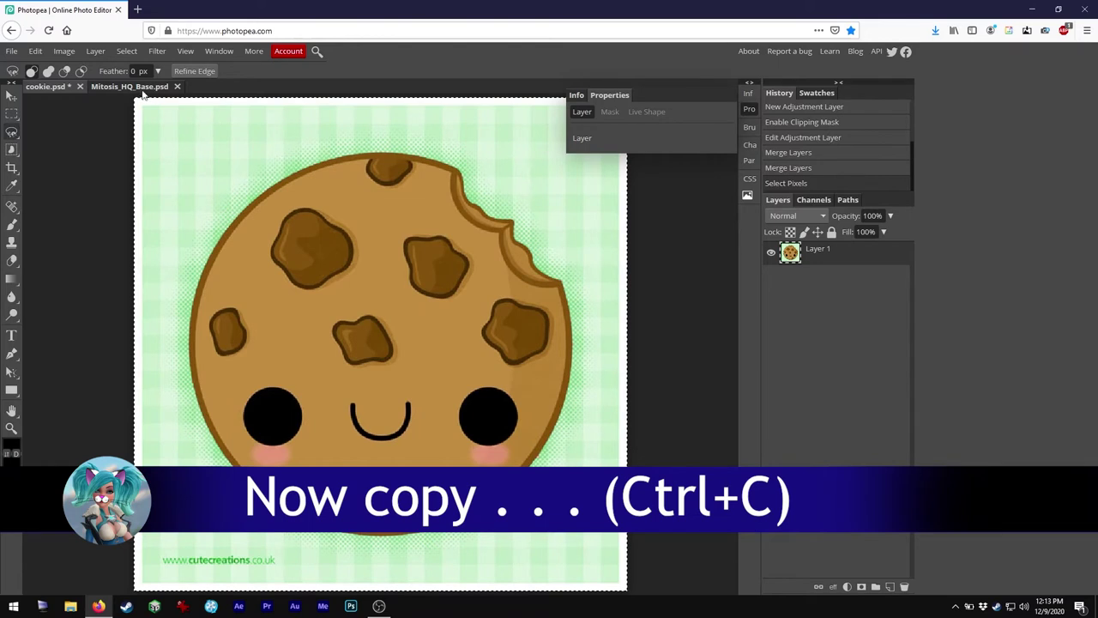
pyautogui.click(142, 89)
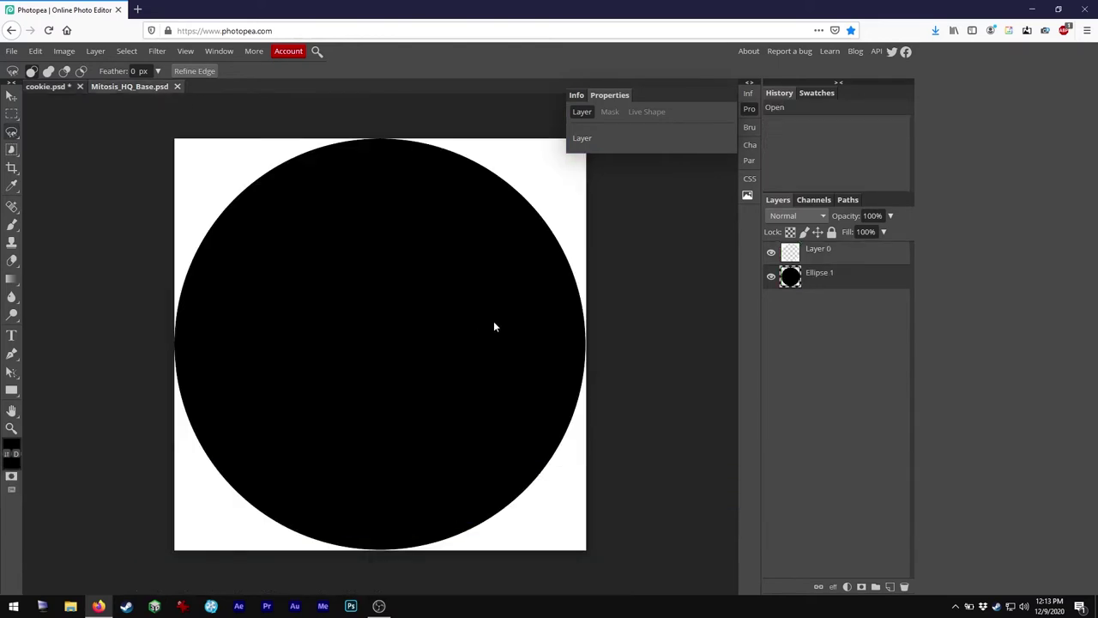
pyautogui.hotkey('ctrl', 'v')
pyautogui.press('Delete')
pyautogui.hotkey('ctrl', 'v')
pyautogui.press('Delete')
pyautogui.hotkey('ctrl', 'v')
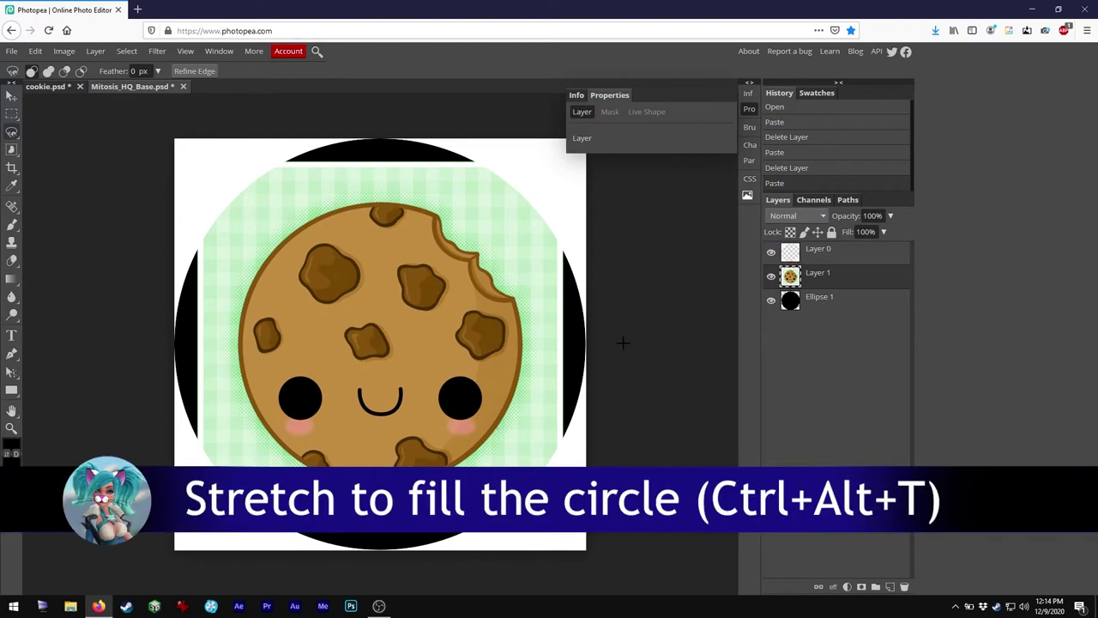
pyautogui.hotkey('ctrl', 'alt', 't')
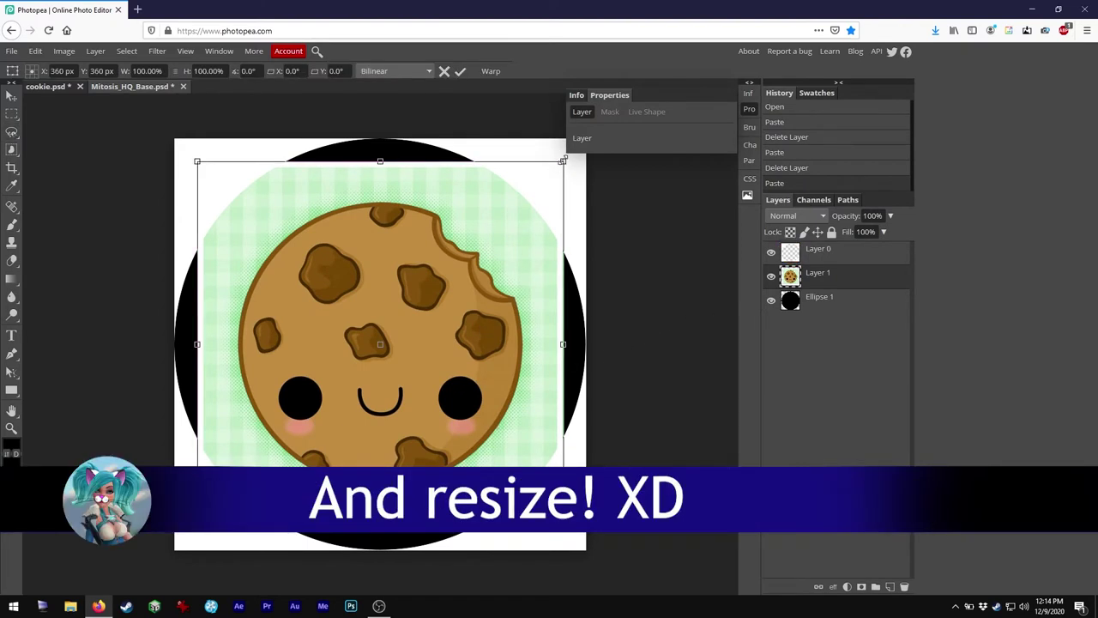
pyautogui.moveTo(563, 161); pyautogui.dragTo(618, 103)
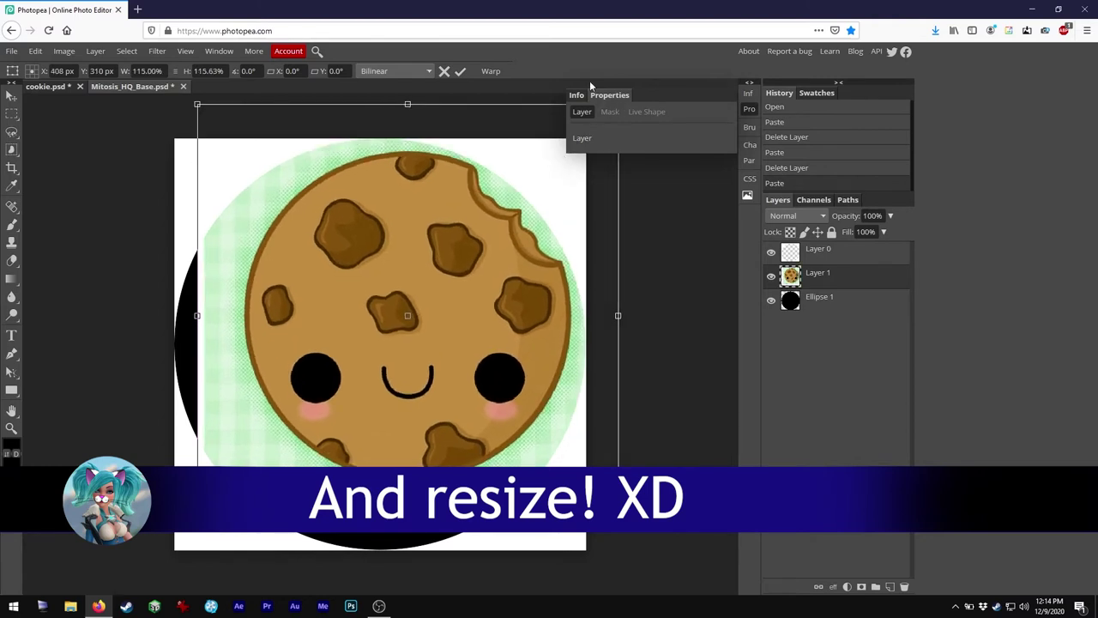
pyautogui.press('Escape')
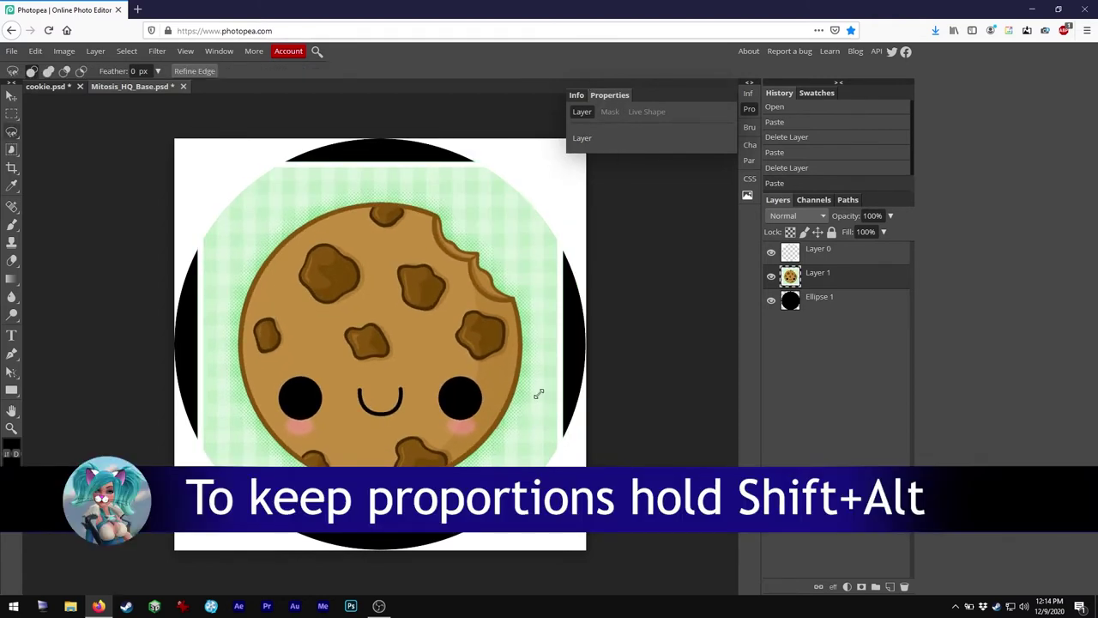
# Scale the pasted cookie layer proportionally about its centre to 128.18% so it fills the circle, and apply the transform.
pyautogui.hotkey('ctrl', 'alt', 't')
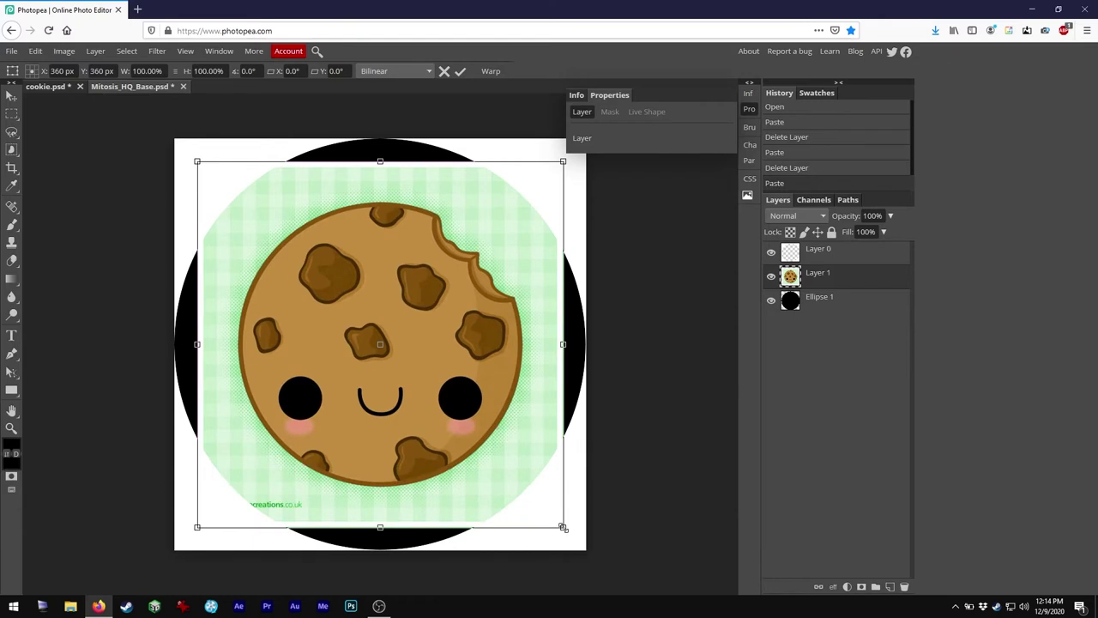
pyautogui.moveTo(562, 526); pyautogui.dragTo(676, 577)
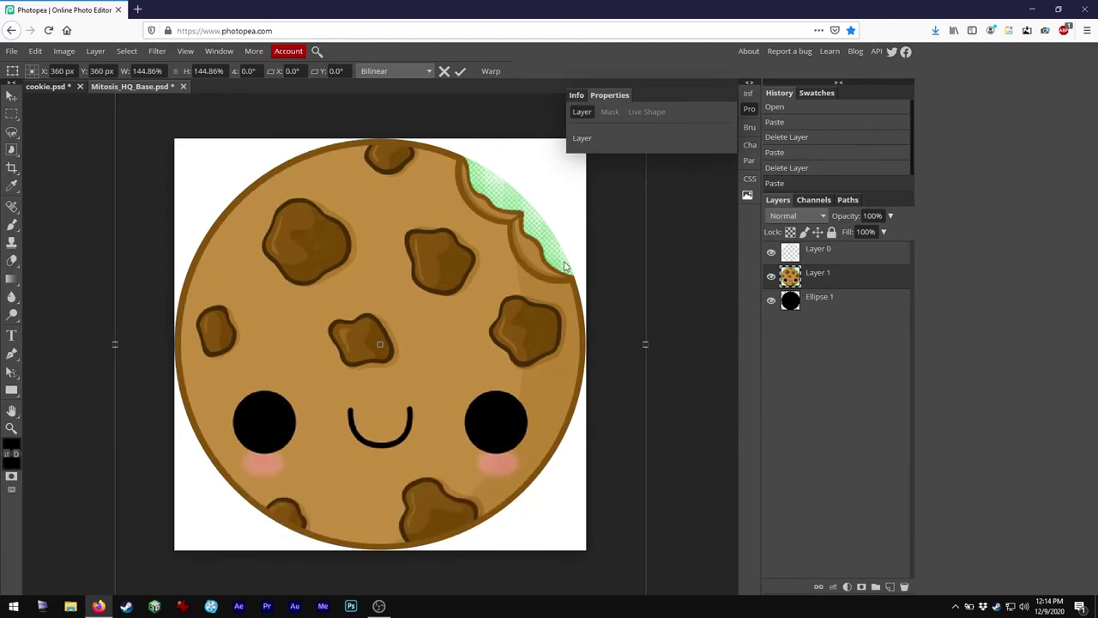
pyautogui.hotkey('ctrl', '-')
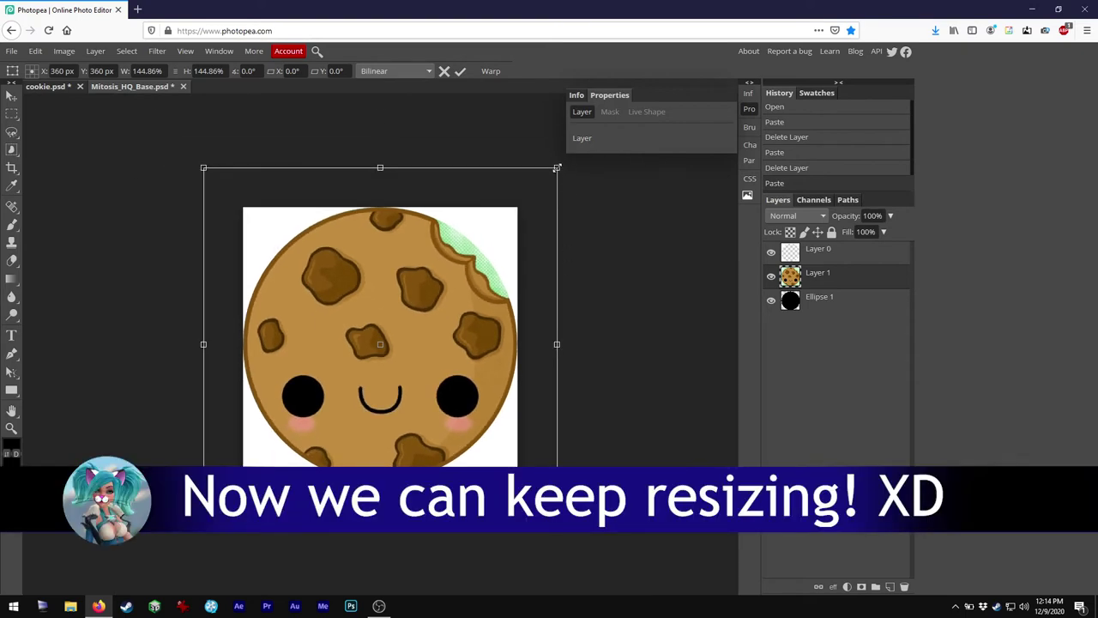
pyautogui.moveTo(557, 168); pyautogui.dragTo(544, 196)
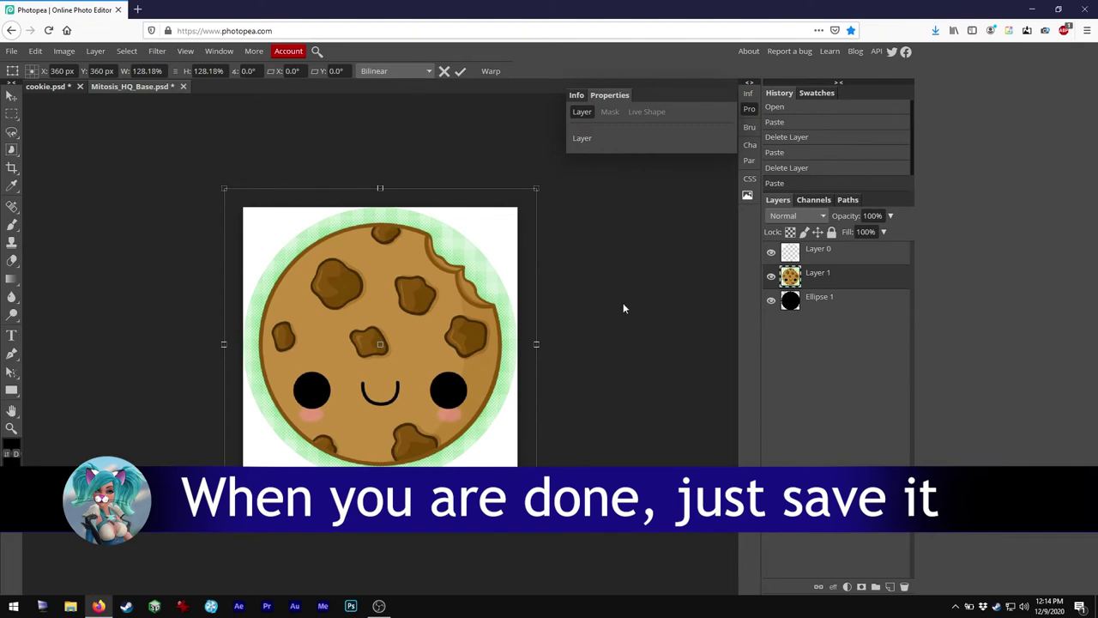
pyautogui.press('Return')
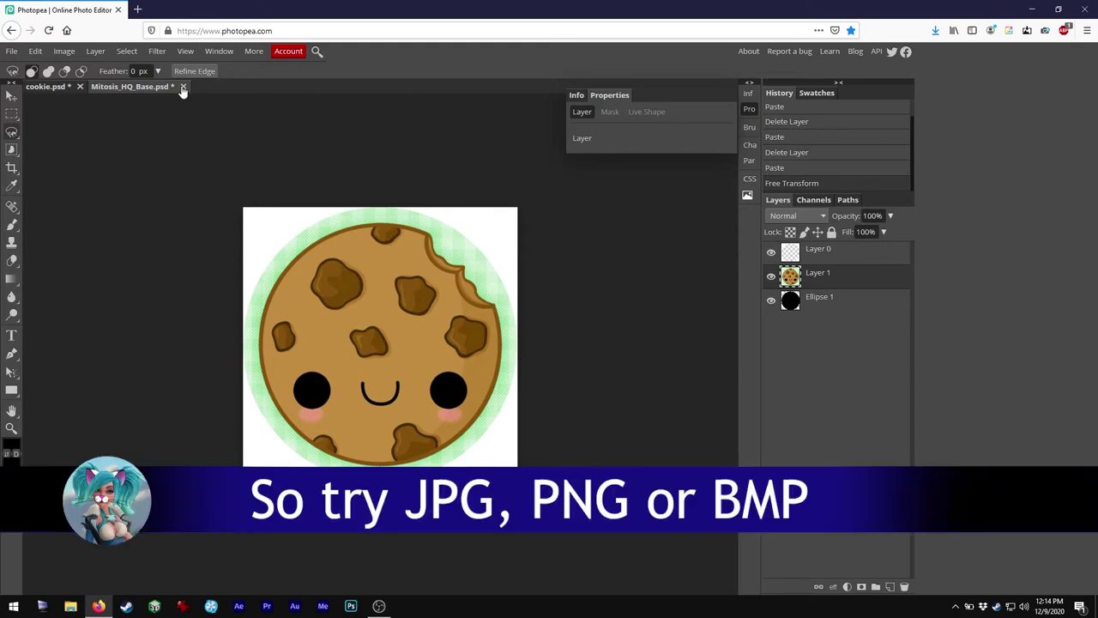
# Close both the Mitosis_HQ_Base and cookie documents without saving.
pyautogui.click(183, 88)
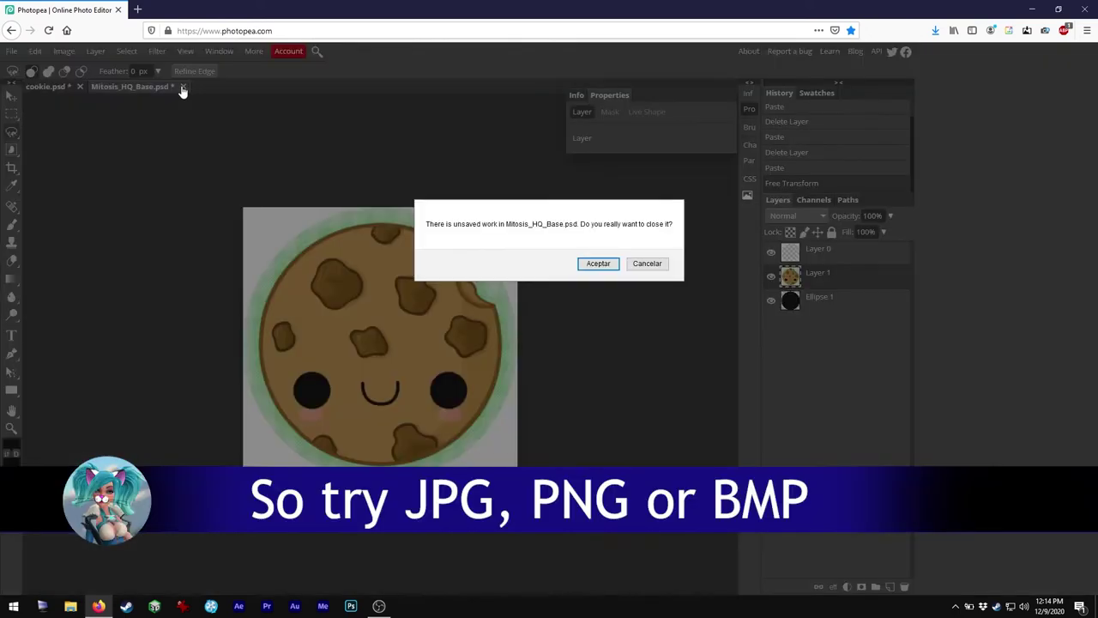
pyautogui.click(598, 264)
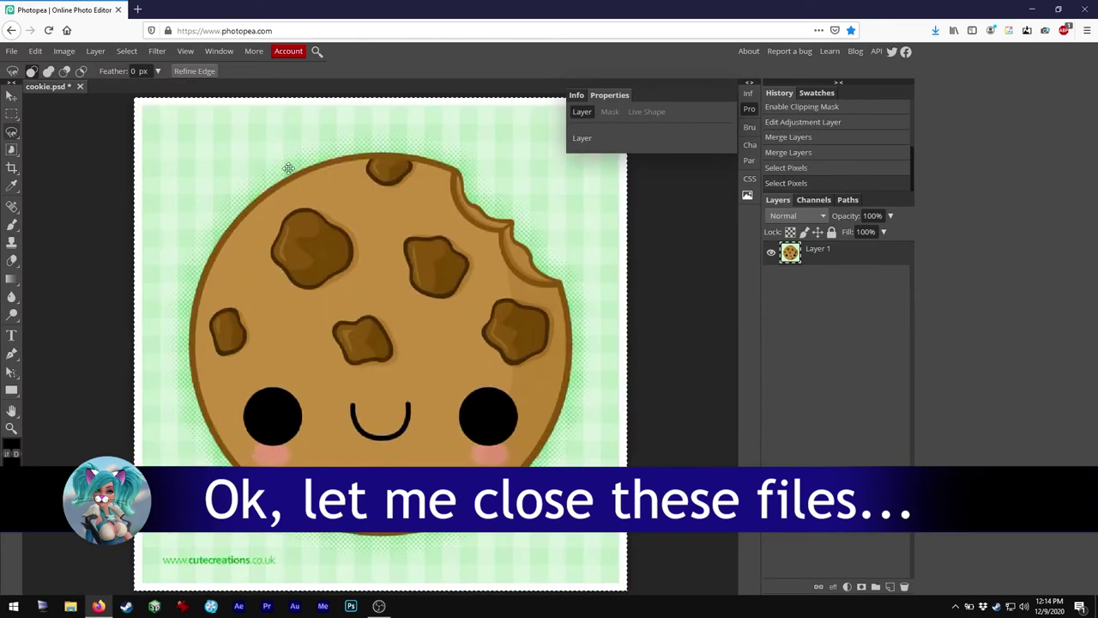
pyautogui.click(83, 87)
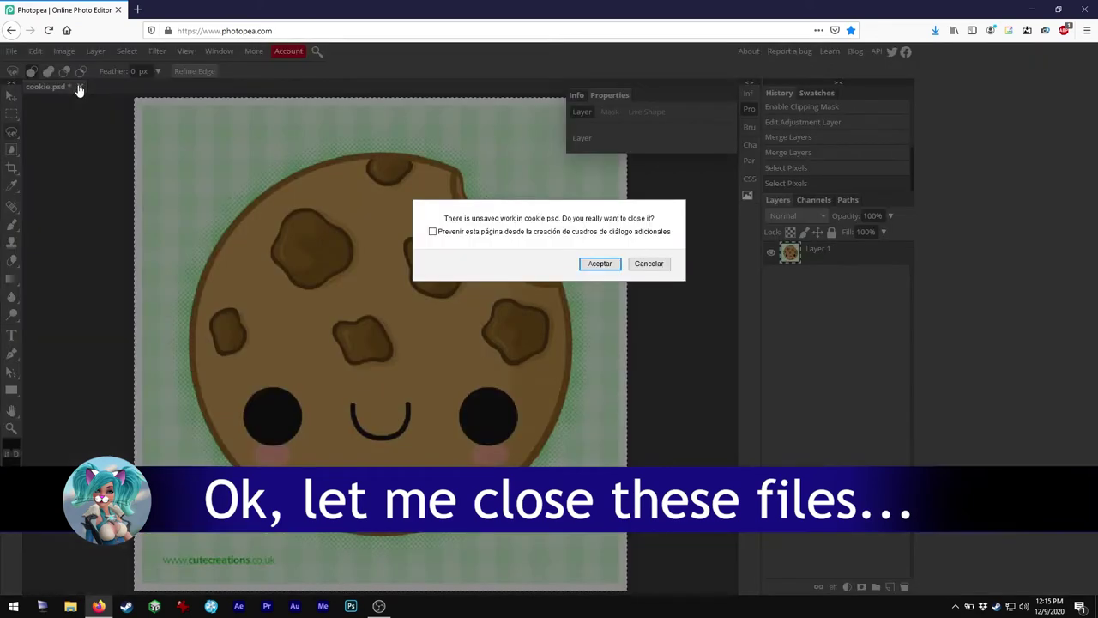
pyautogui.click(599, 264)
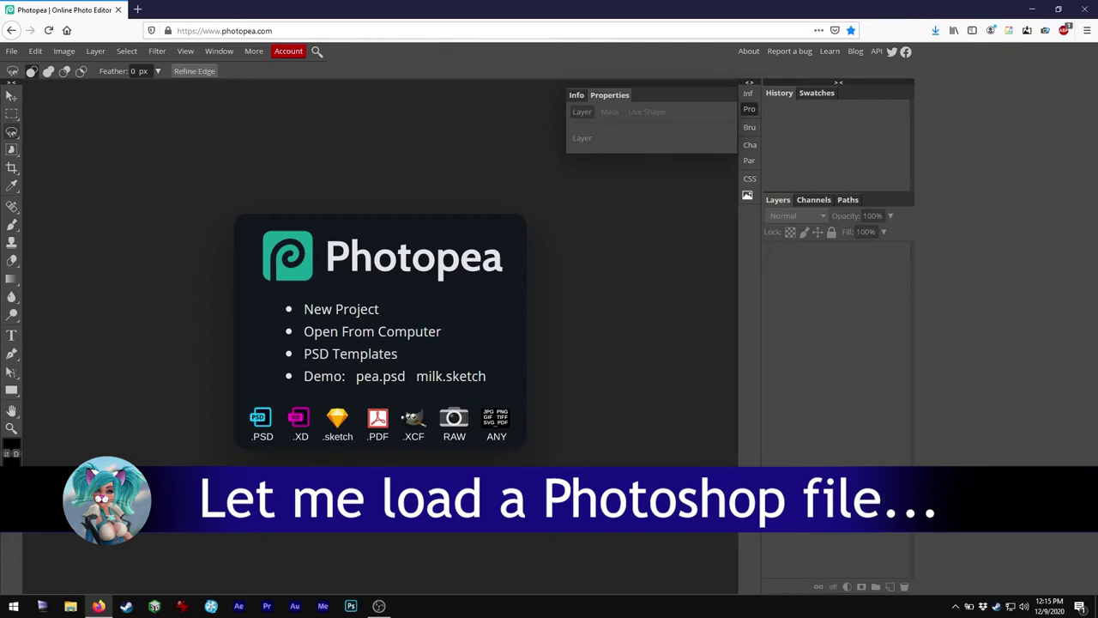
# Open the friend's customised Mitosis PSD from the desktop's Skins folder and check its upper text layer by briefly hiding it.
pyautogui.click(372, 331)
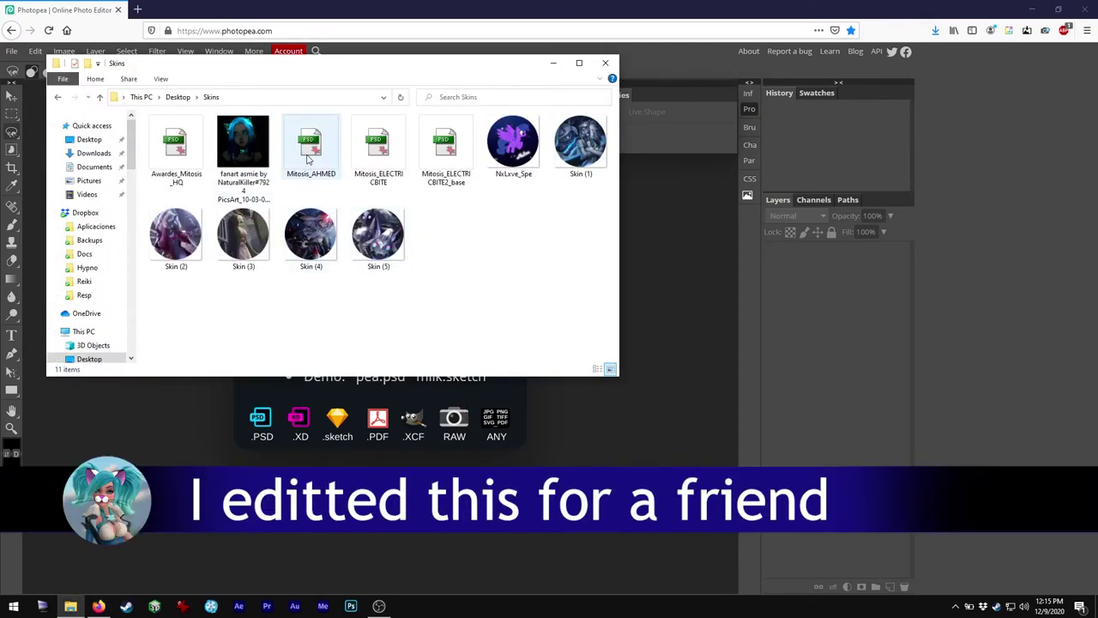
pyautogui.click(334, 163)
pyautogui.moveTo(311, 151); pyautogui.dragTo(551, 368)
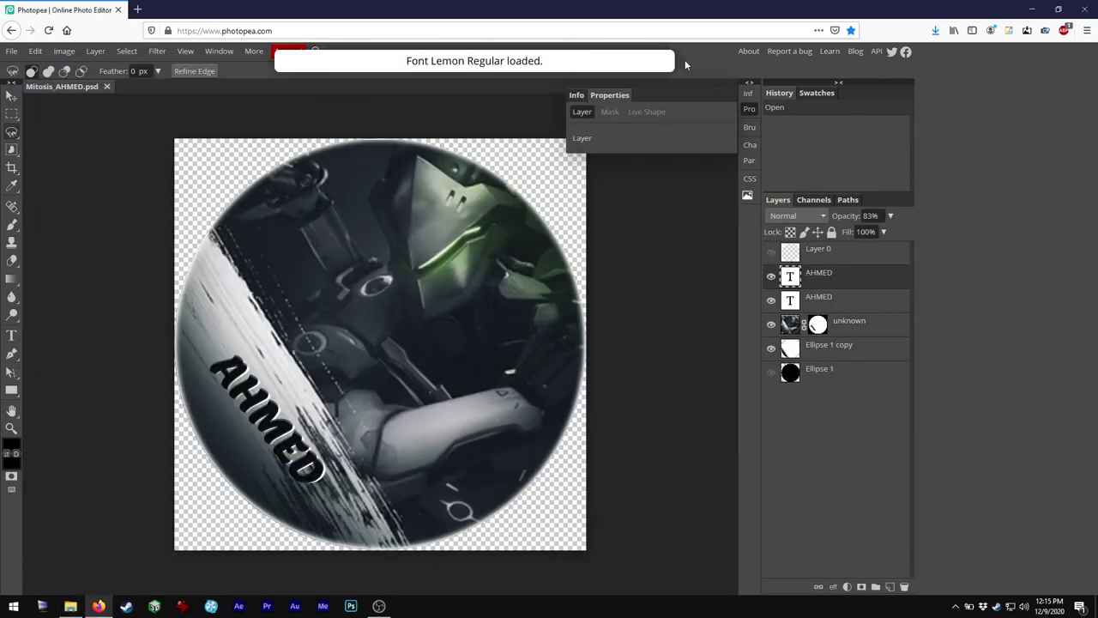
pyautogui.click(770, 276)
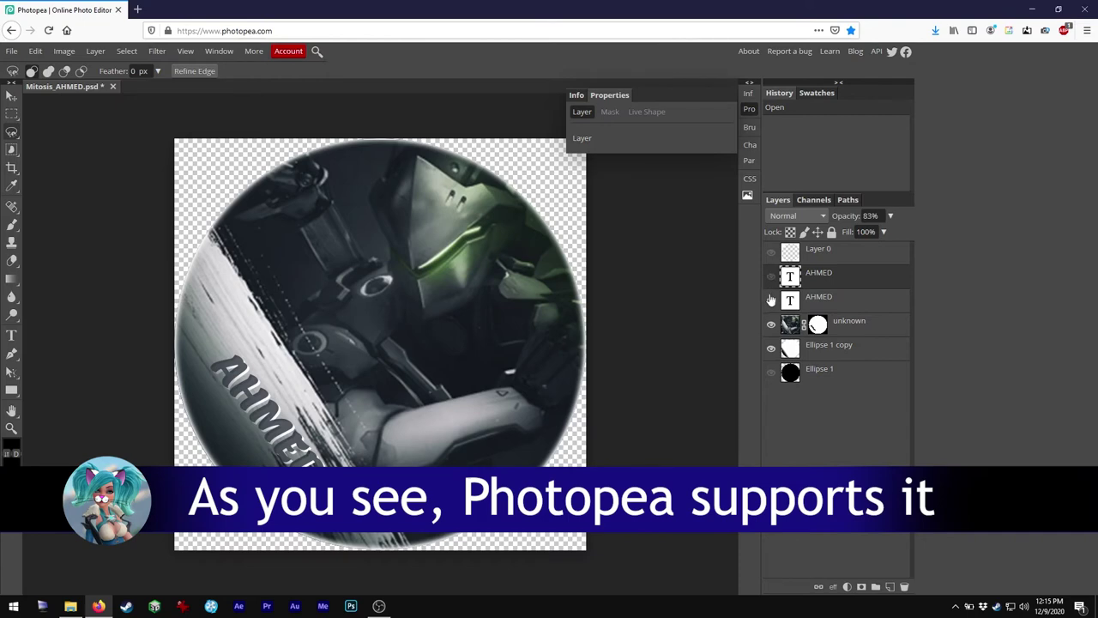
pyautogui.click(771, 277)
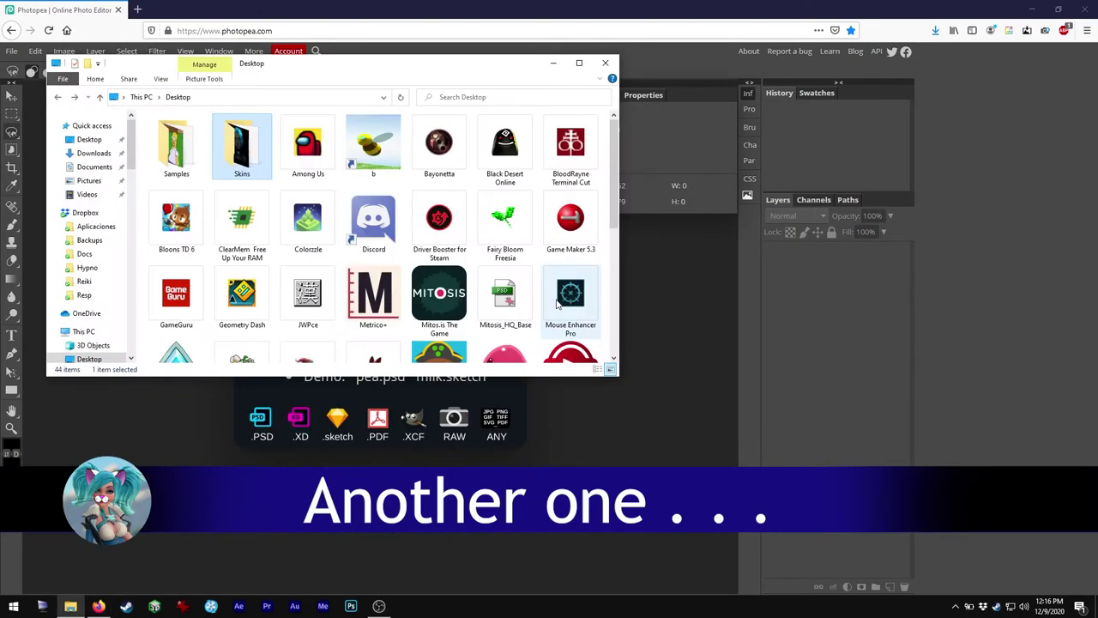
# Open Mitosis_Circle_clipart_colors_HQ from the desktop's Samples folder, showing that folder's files as large thumbnails.
pyautogui.doubleClick(174, 144)
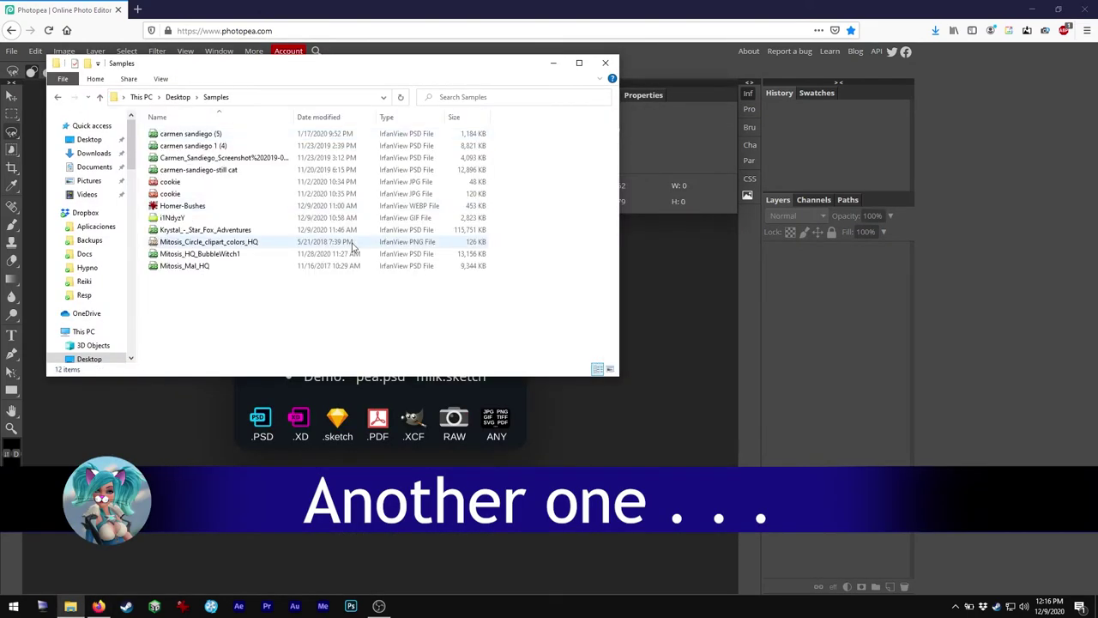
pyautogui.hotkey('ctrl', 'shift', '2')
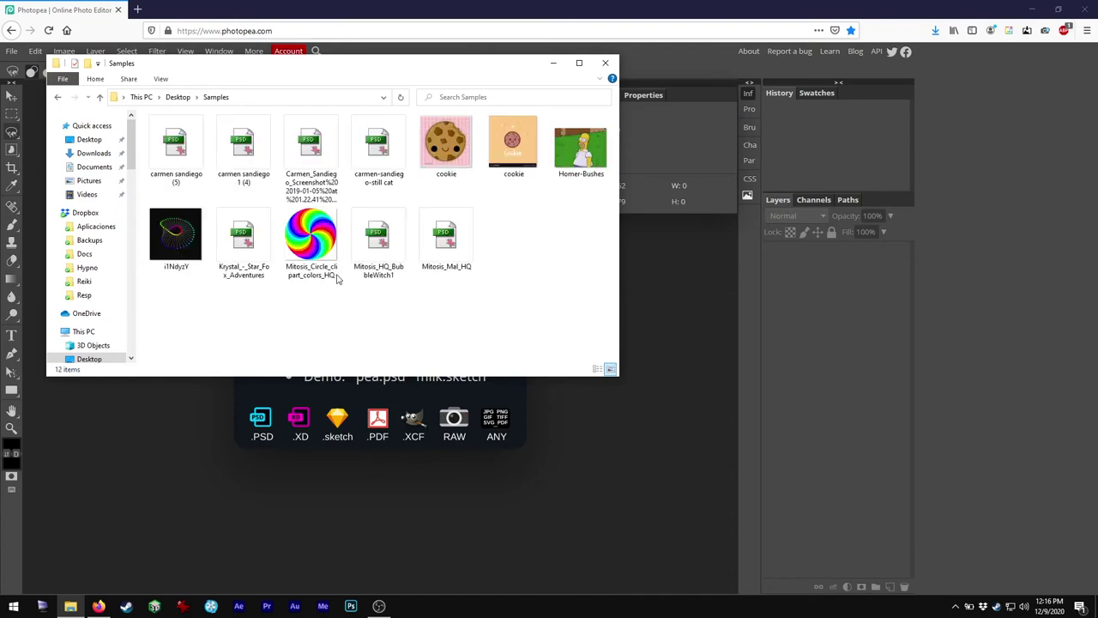
pyautogui.moveTo(336, 278); pyautogui.dragTo(433, 425)
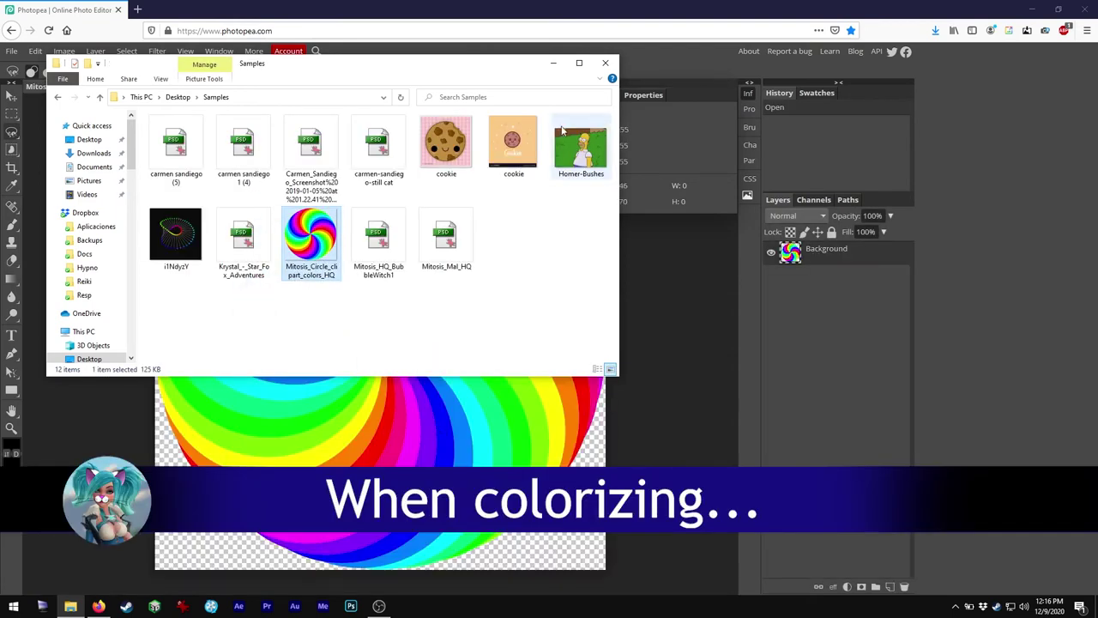
pyautogui.click(605, 62)
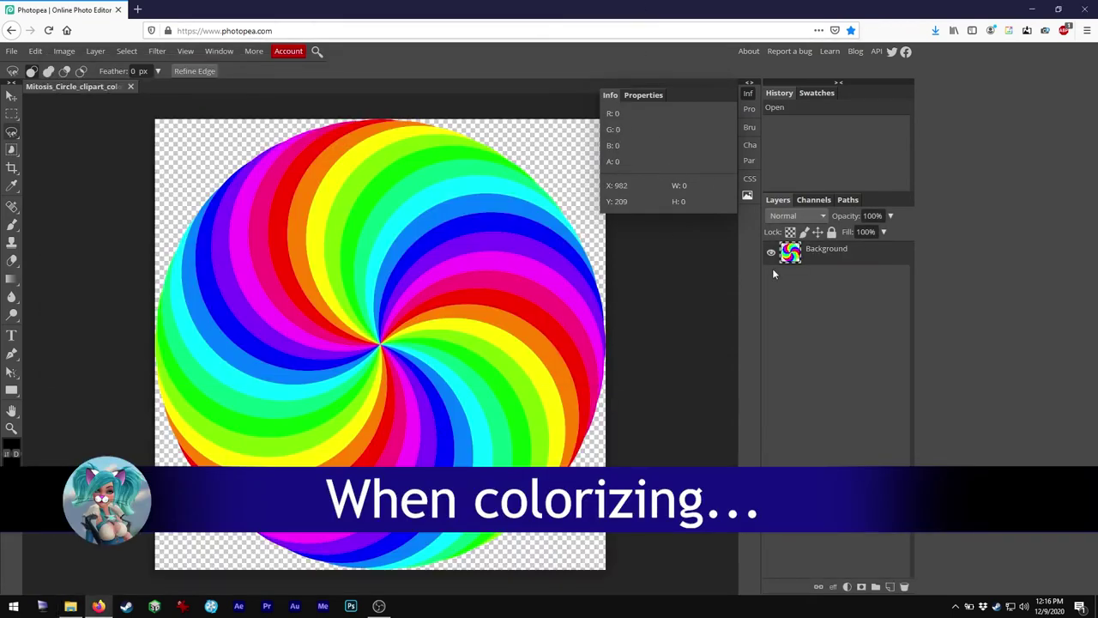
# Try a Hue/Saturation adjustment on the rainbow circle, shifting hue and setting saturation to 87, first with Colorize on and finally with it off.
pyautogui.click(65, 52)
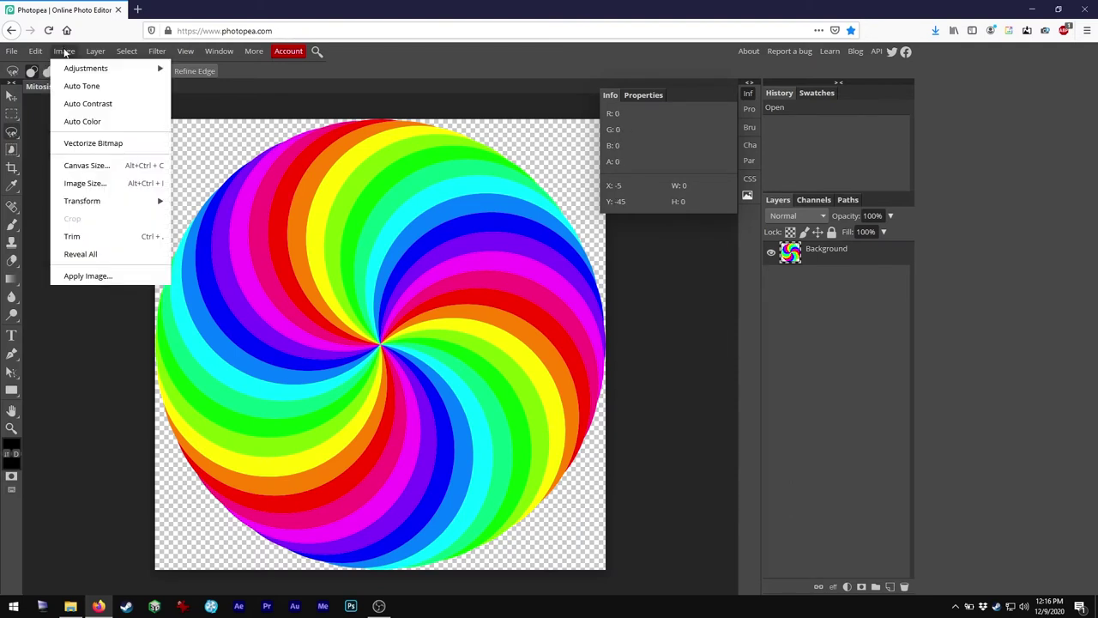
pyautogui.moveTo(100, 74)
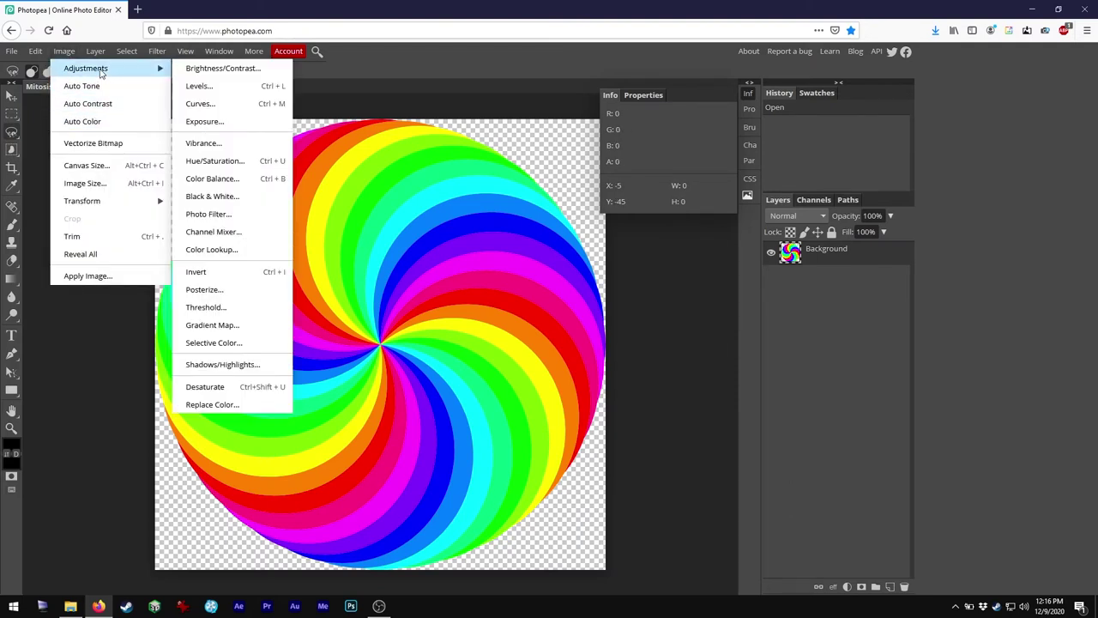
pyautogui.click(211, 161)
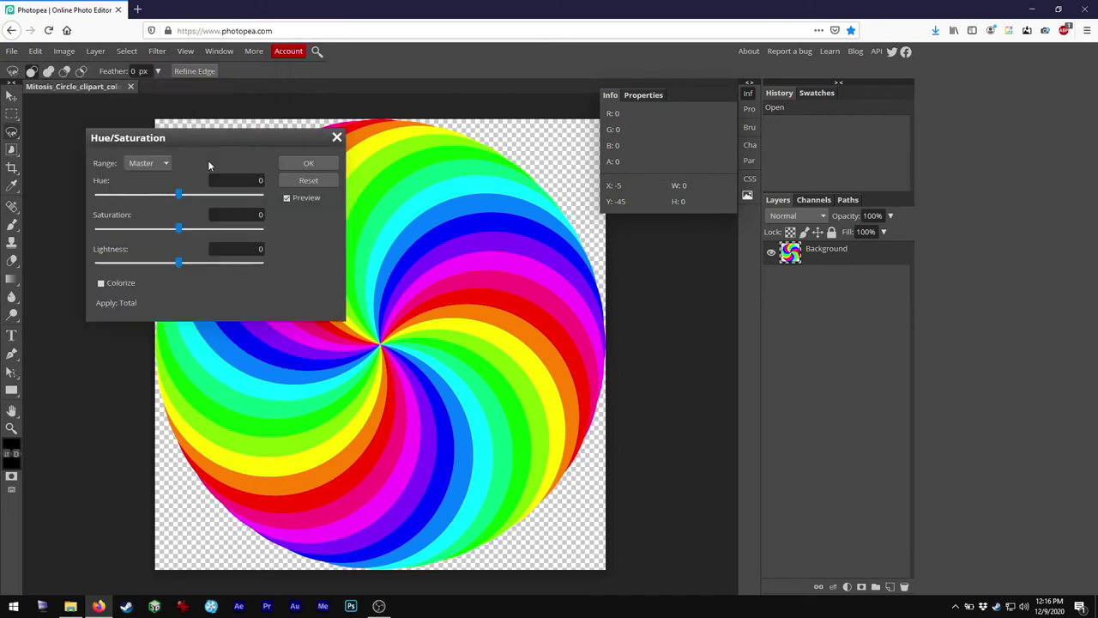
pyautogui.moveTo(222, 137); pyautogui.dragTo(806, 311)
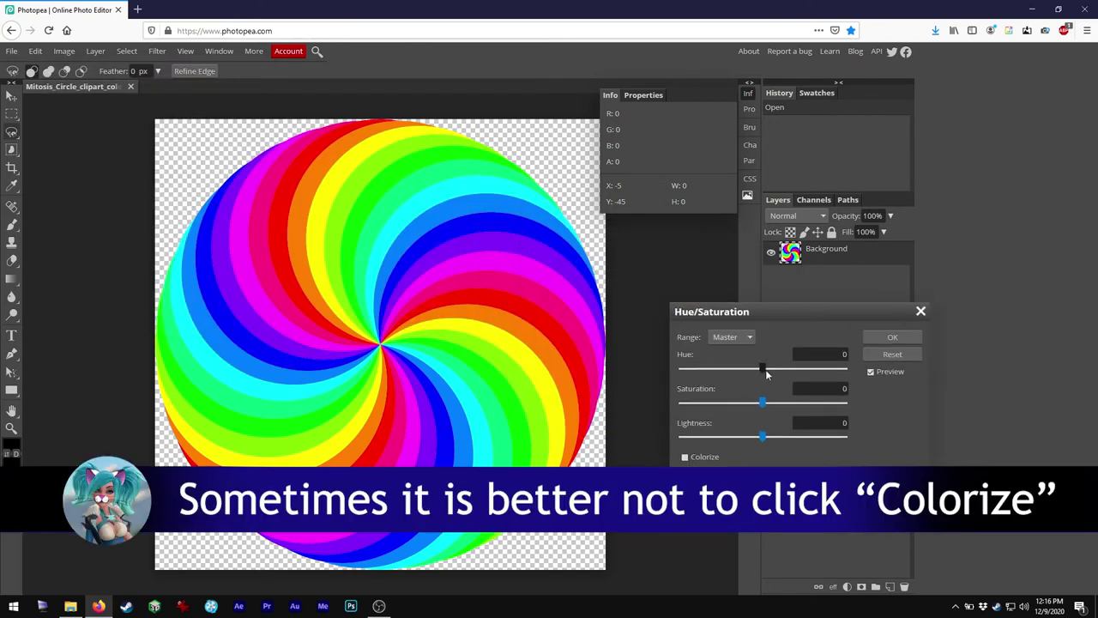
pyautogui.click(684, 457)
pyautogui.moveTo(763, 368); pyautogui.dragTo(839, 368)
pyautogui.moveTo(764, 401); pyautogui.dragTo(849, 375)
pyautogui.click(693, 459)
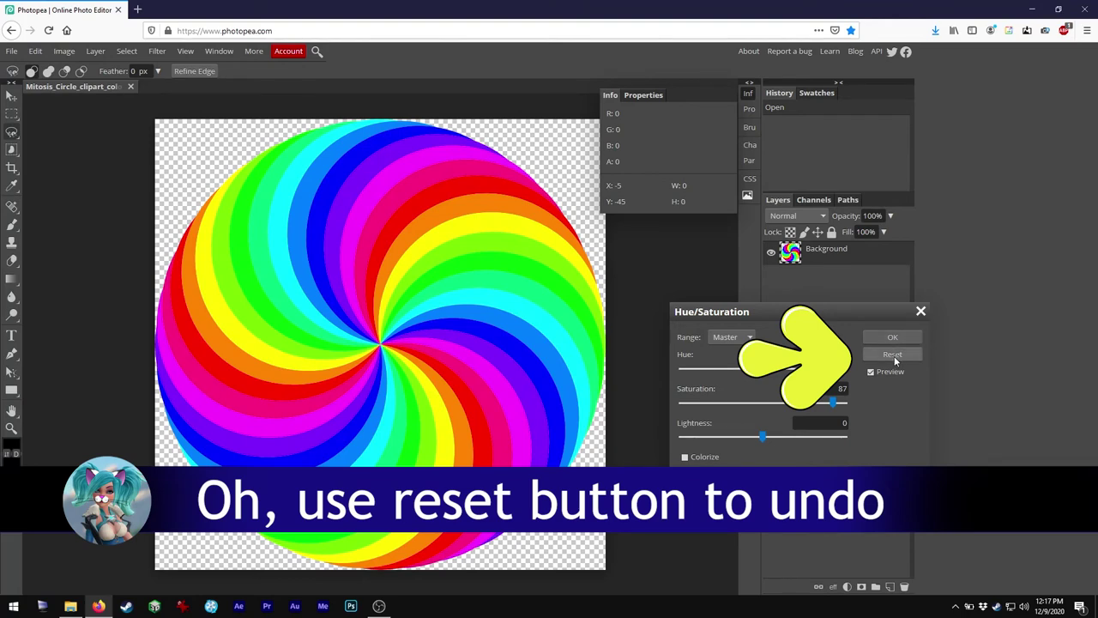
# Reset and discard the Hue/Saturation adjustment, and close the rainbow circle document.
pyautogui.click(895, 353)
pyautogui.click(921, 311)
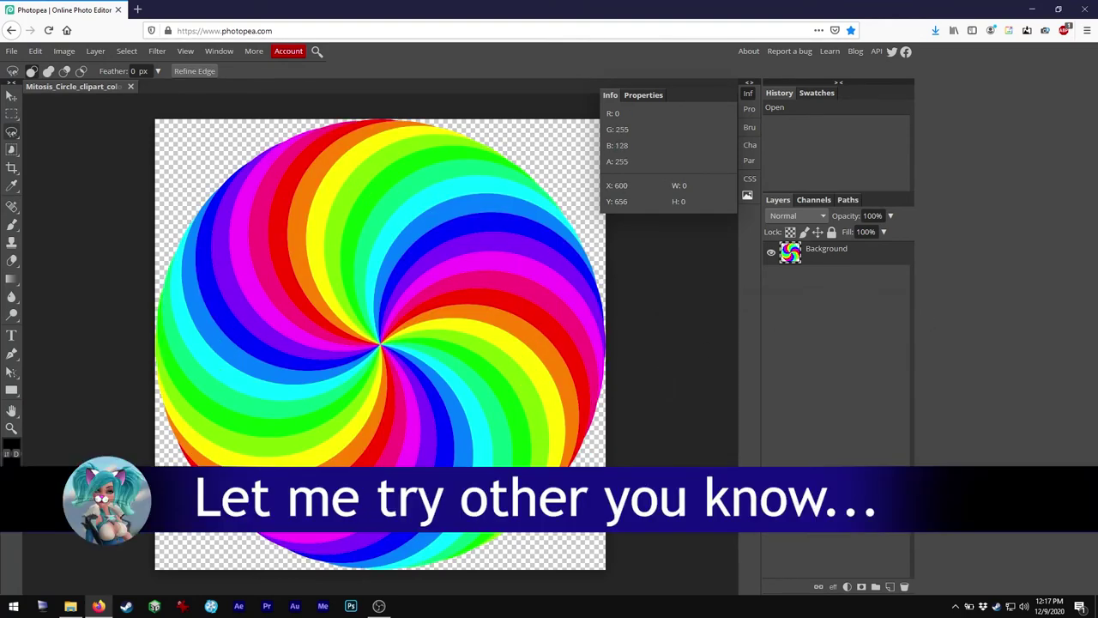
pyautogui.click(130, 88)
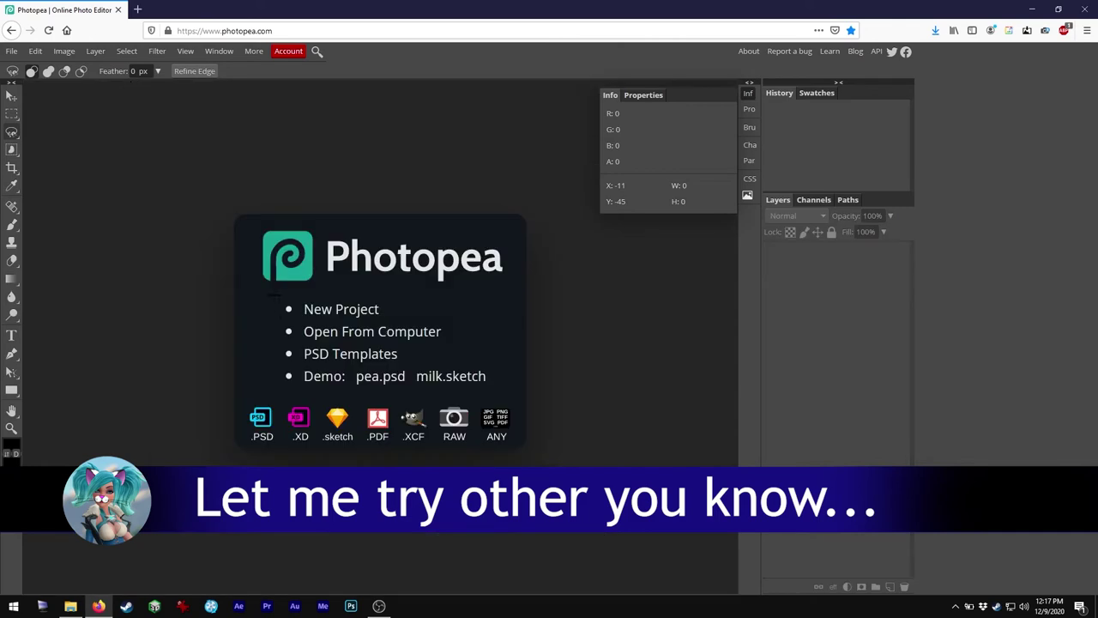
# Open the carmen sandiego (5) PSD from the Samples folder.
pyautogui.click(71, 606)
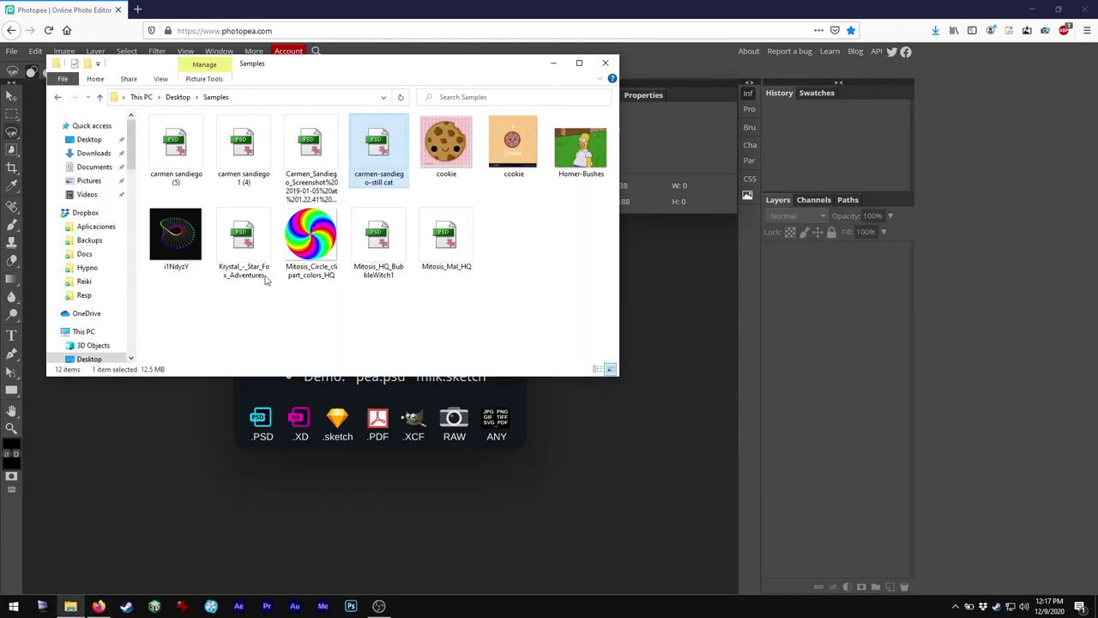
pyautogui.moveTo(176, 146); pyautogui.dragTo(338, 399)
pyautogui.click(680, 49)
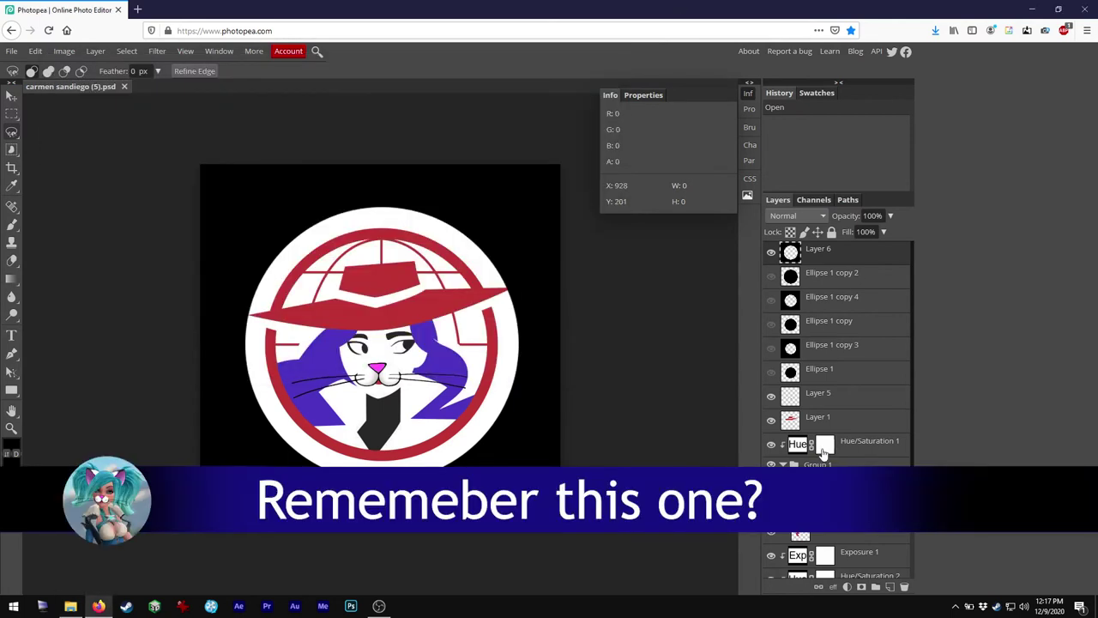
# Check the recoloured hair, hat and cat-face elements by hiding Layers 2 and 3, Group 1, Hue/Saturation 1, Layer 1 and Layer 5.
pyautogui.scroll(-2, 821, 454)
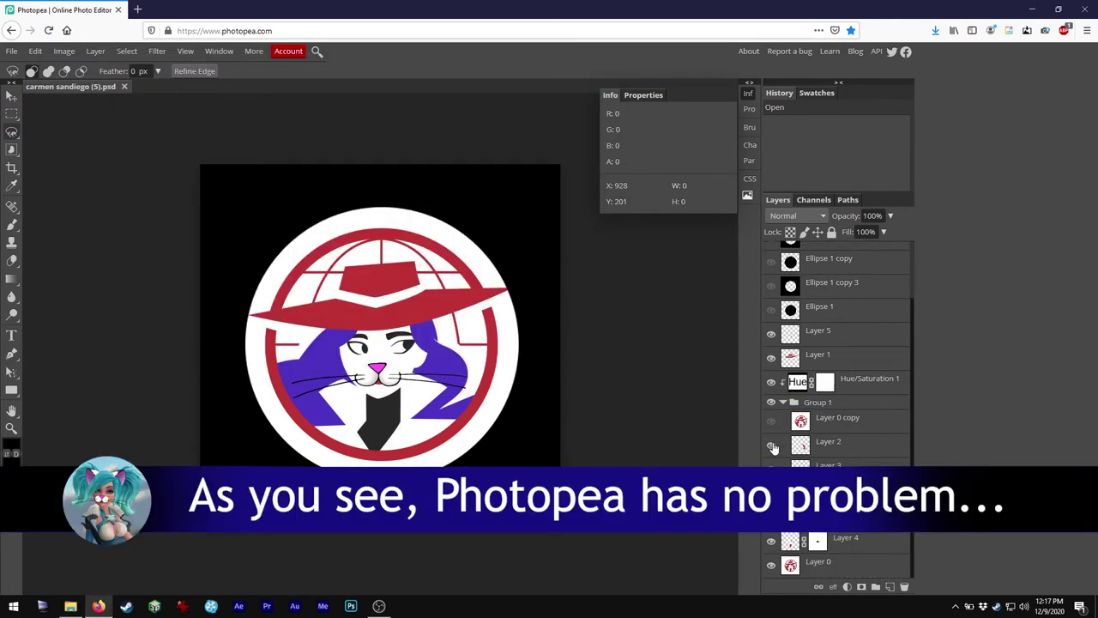
pyautogui.click(771, 446)
pyautogui.click(770, 469)
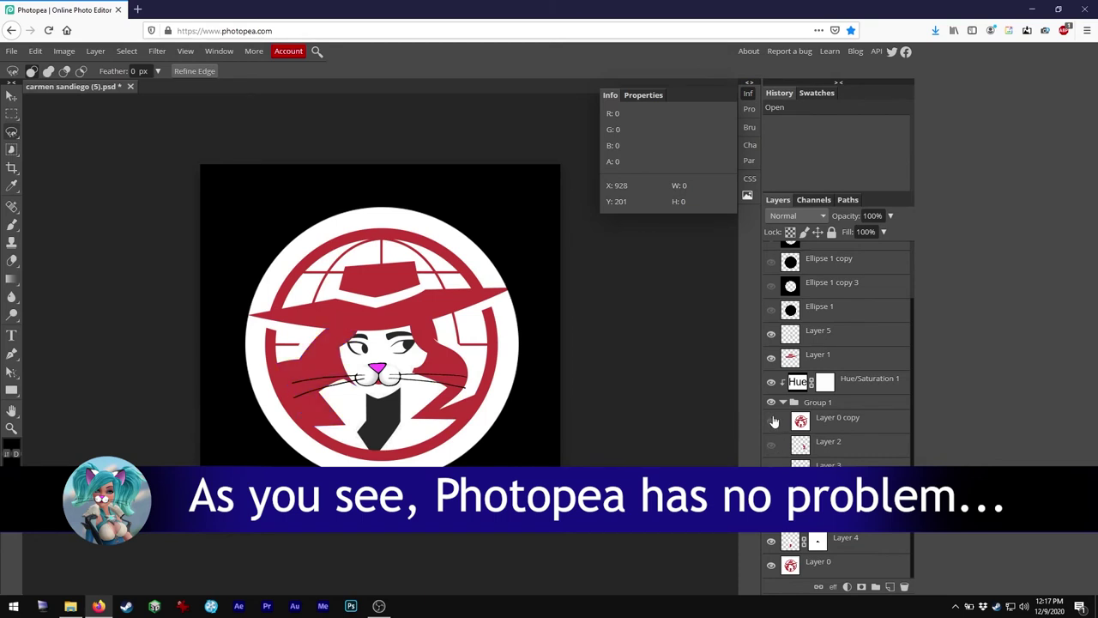
pyautogui.click(771, 381)
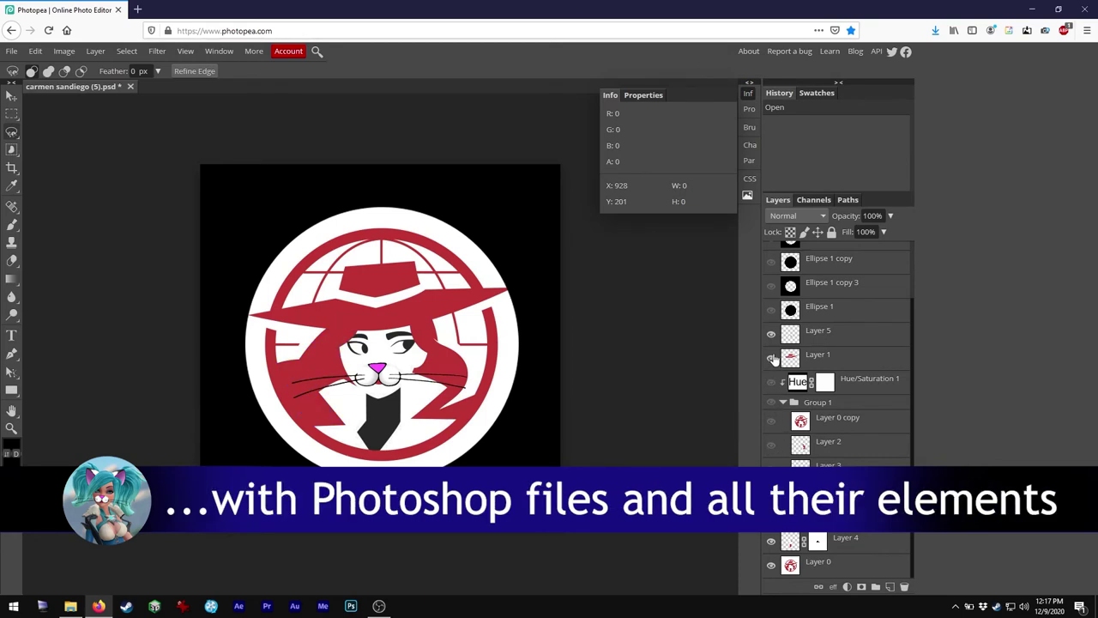
pyautogui.click(771, 334)
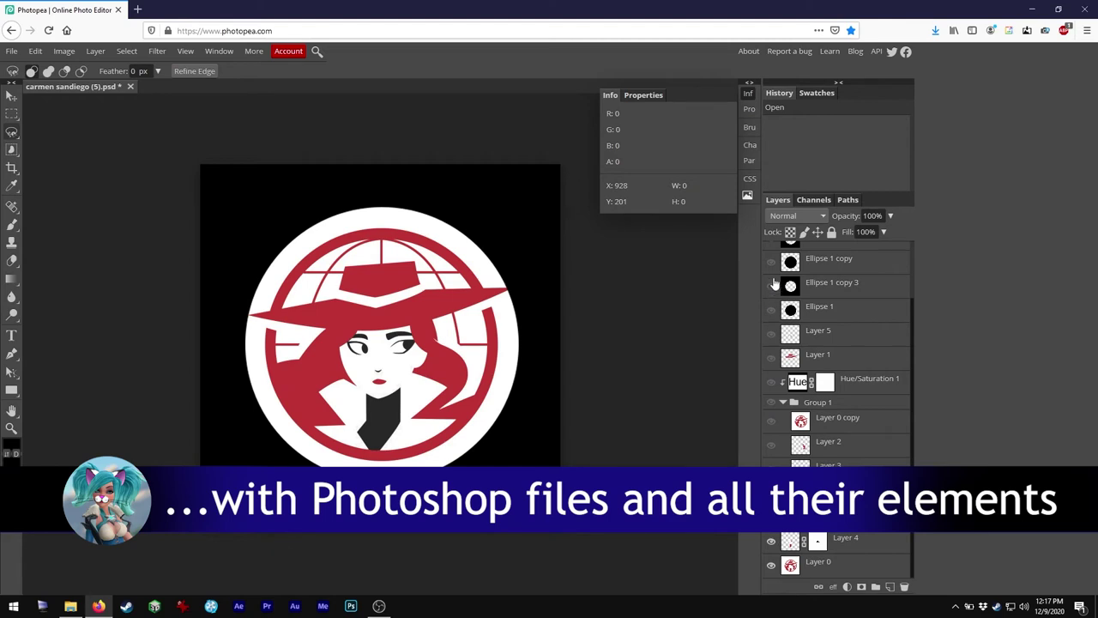
# Check the remaining elements by hiding Layer 4, its Exposure 1 and Hue/Saturation 2 adjustments and Layer 6, and briefly hiding Layer 0.
pyautogui.scroll(2, 775, 276)
pyautogui.scroll(-2, 802, 446)
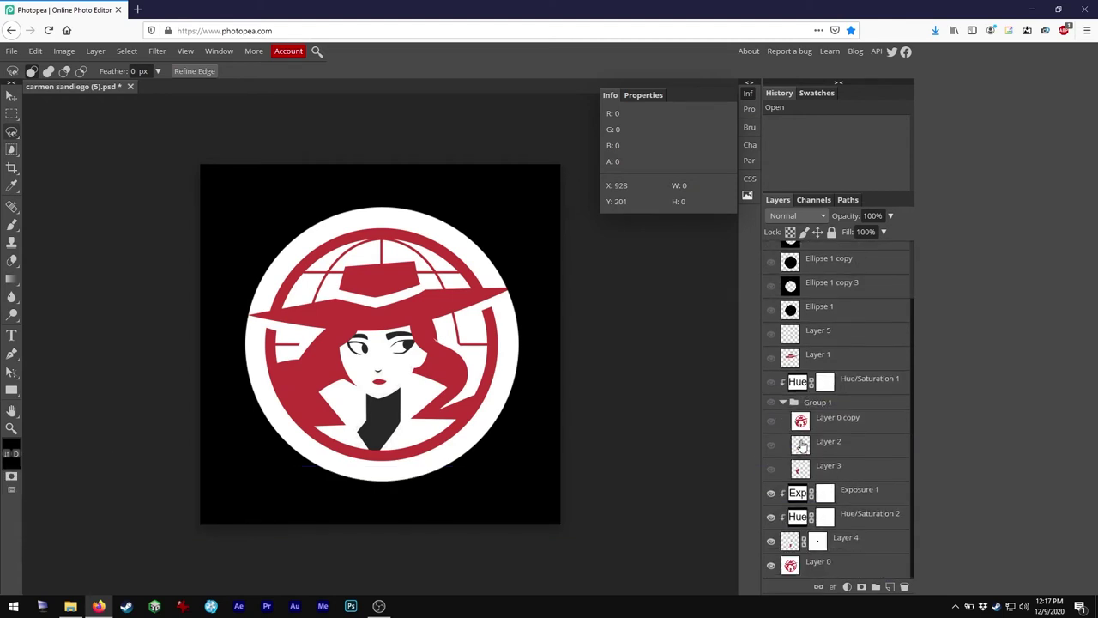
pyautogui.click(771, 543)
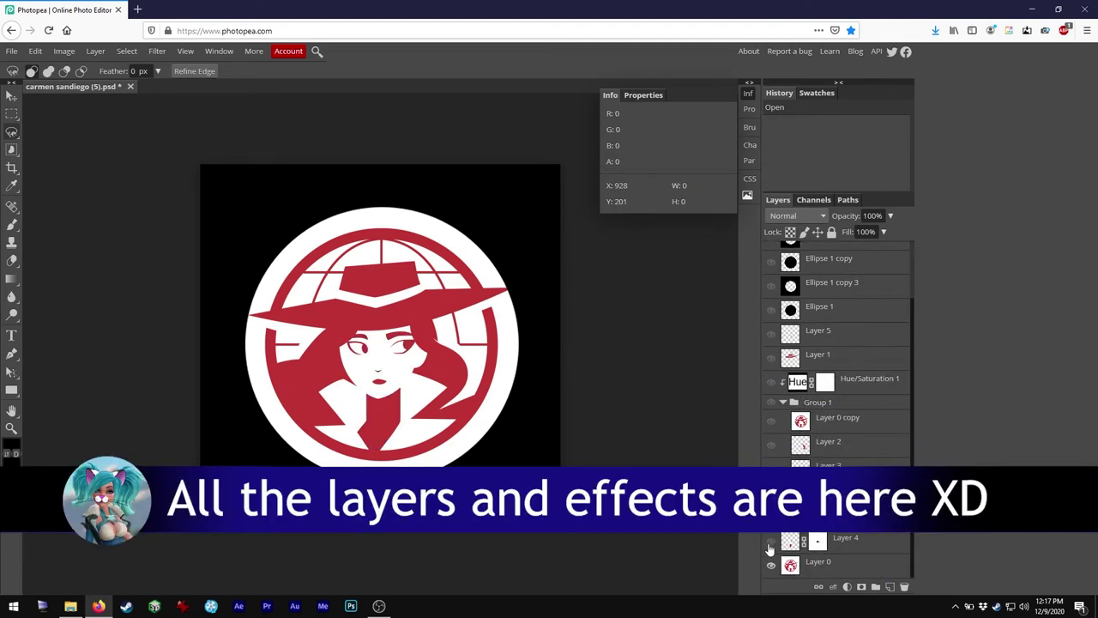
pyautogui.click(770, 565)
pyautogui.click(770, 565)
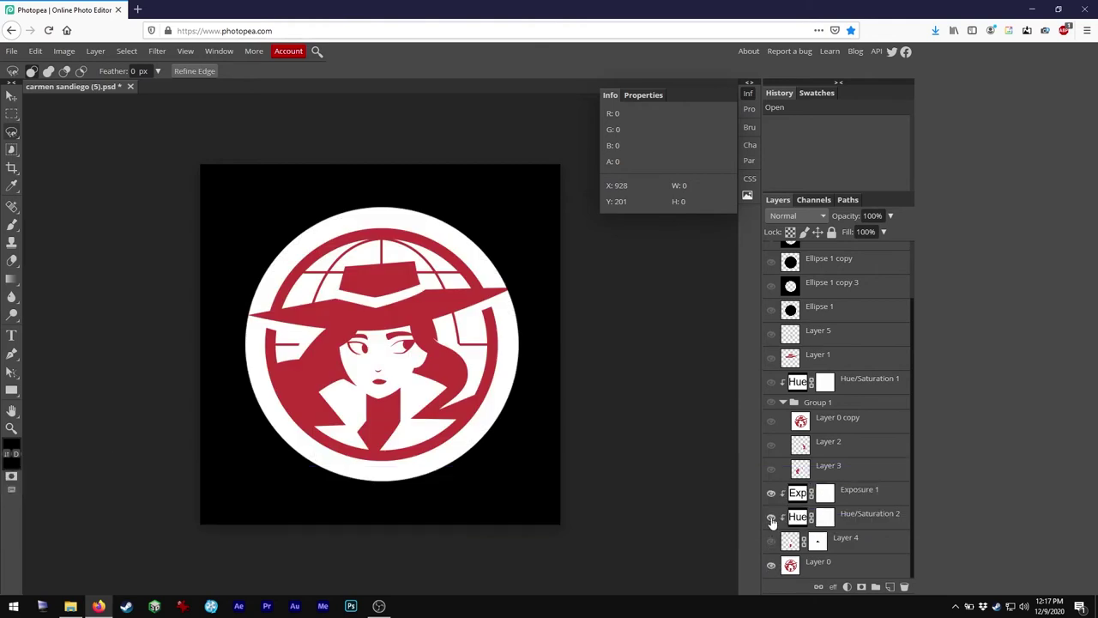
pyautogui.scroll(2, 812, 402)
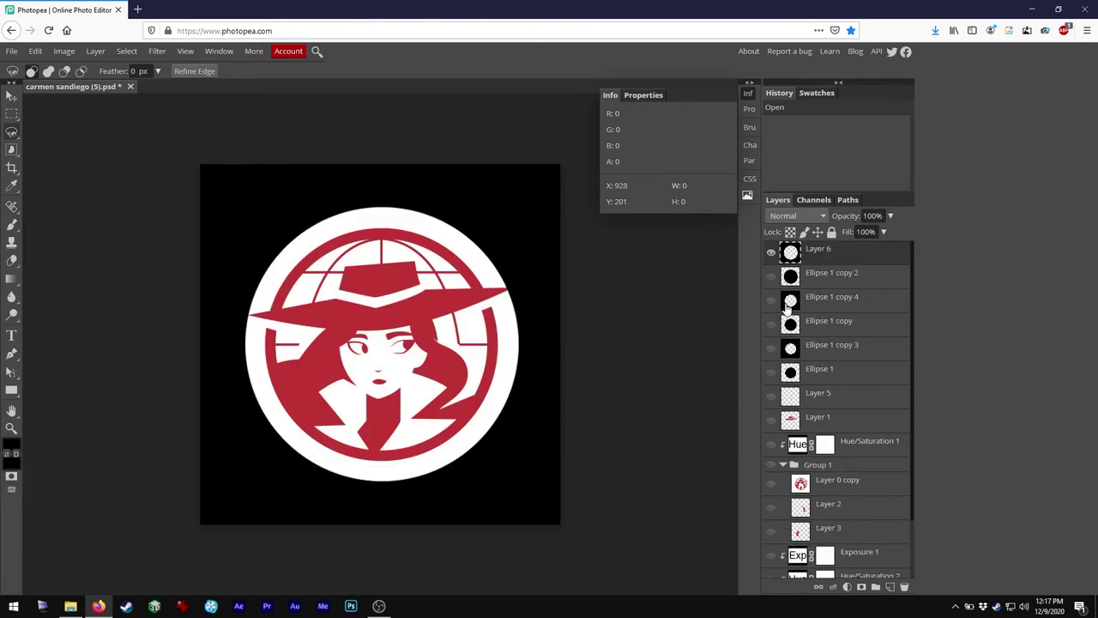
pyautogui.click(771, 253)
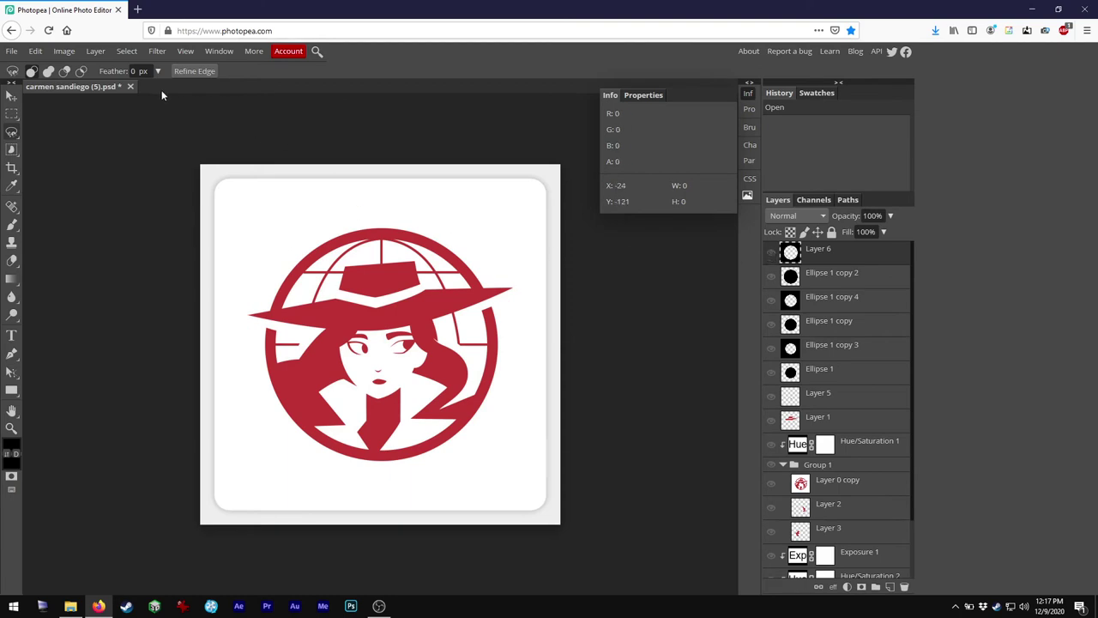
# Close the carmen sandiego (5) document without saving and open the Krystal_-_Star_Fox_Adventures PSD from the Samples folder.
pyautogui.click(130, 86)
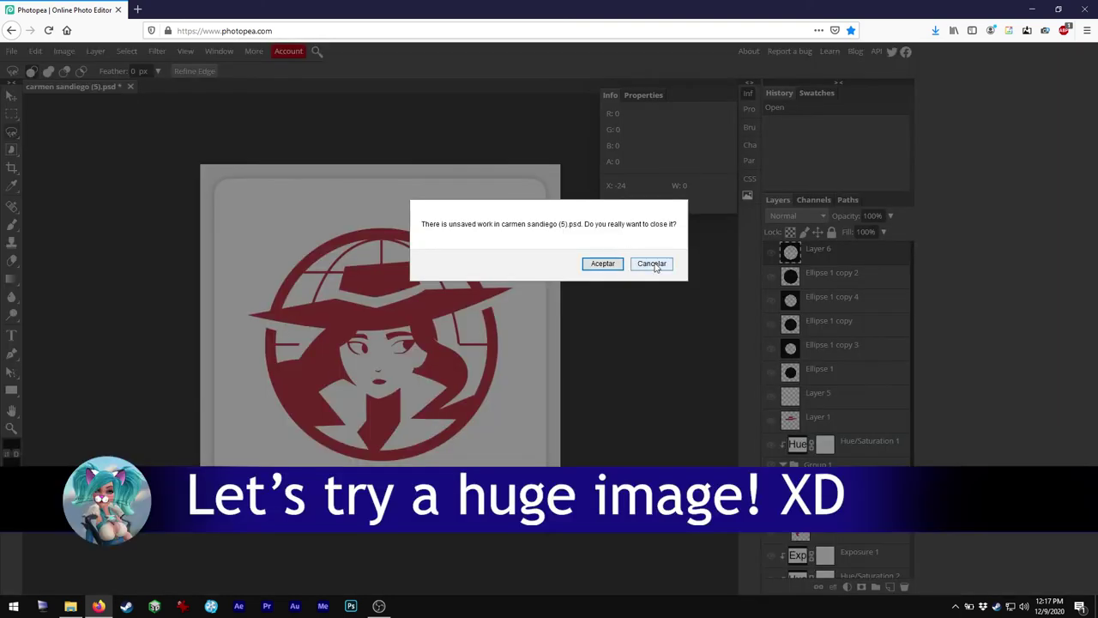
pyautogui.click(612, 264)
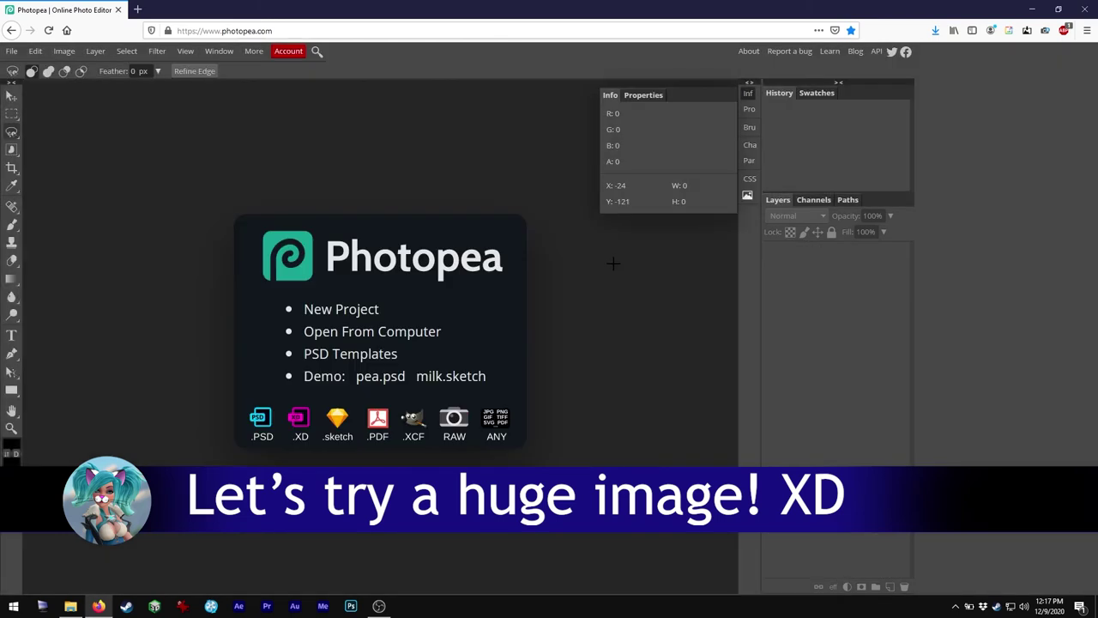
pyautogui.click(71, 606)
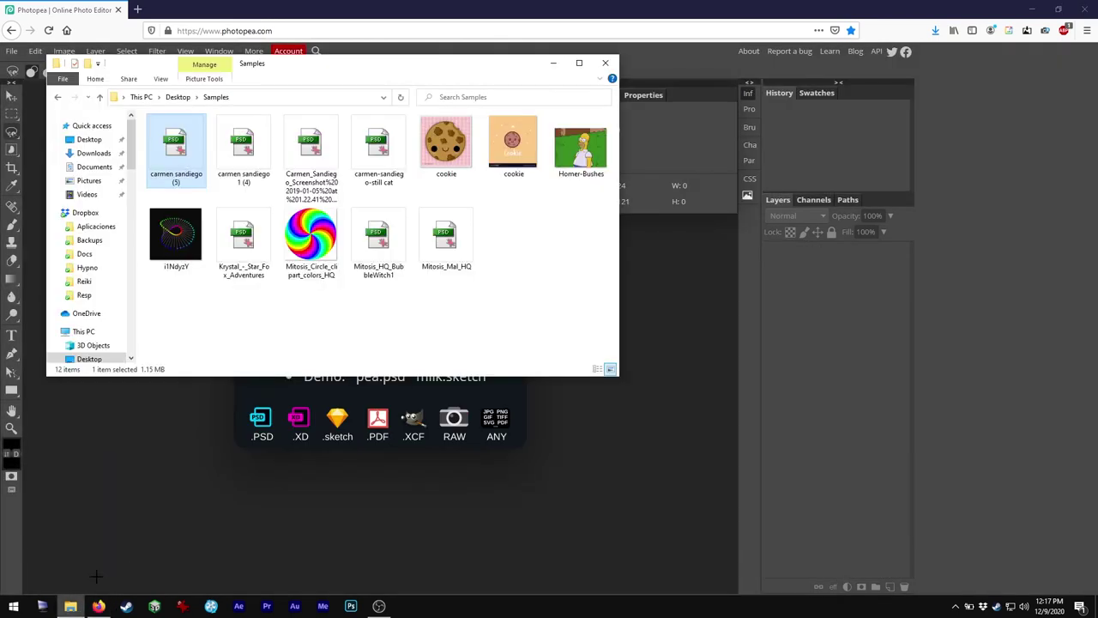
pyautogui.moveTo(242, 248); pyautogui.dragTo(248, 420)
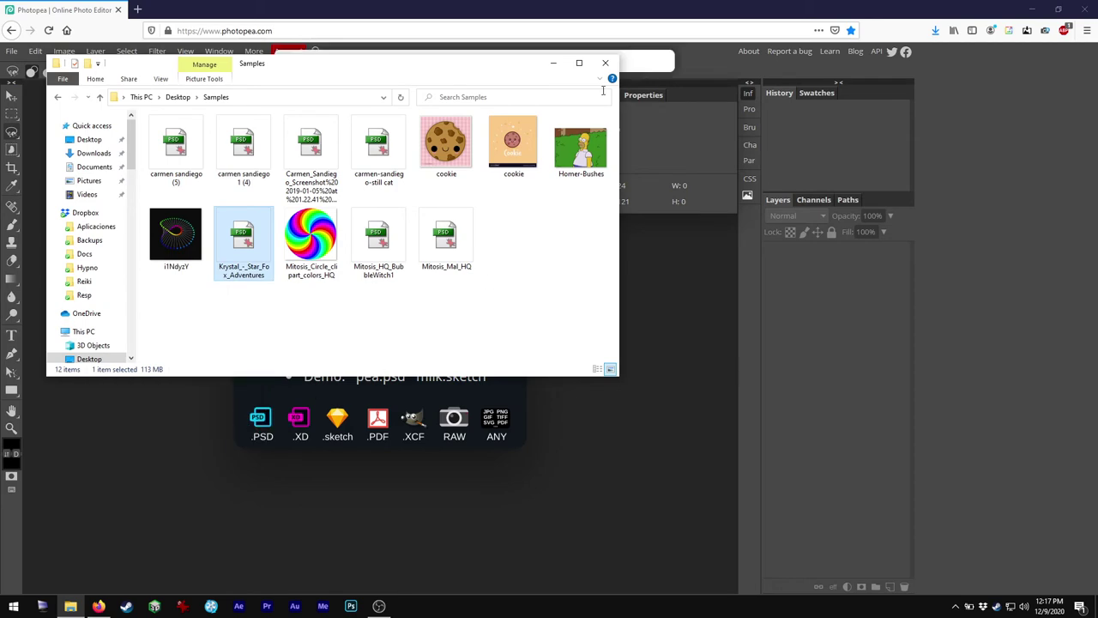
pyautogui.click(637, 243)
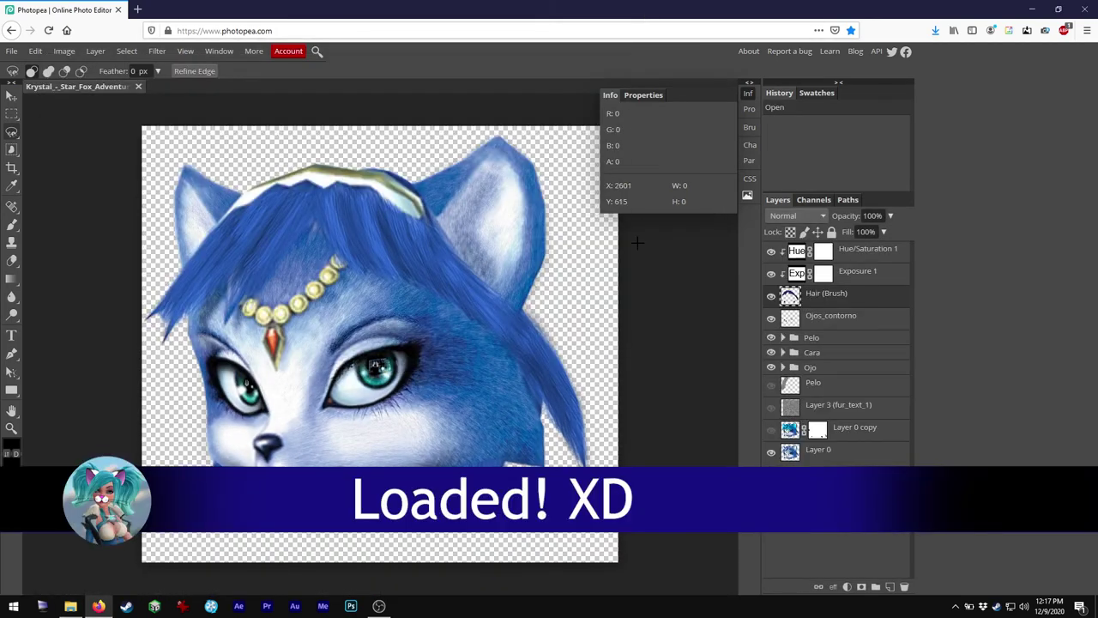
# Check the effect of the Exposure 1 and Hue/Saturation 1 adjustments on the hair by briefly hiding each one.
pyautogui.click(771, 274)
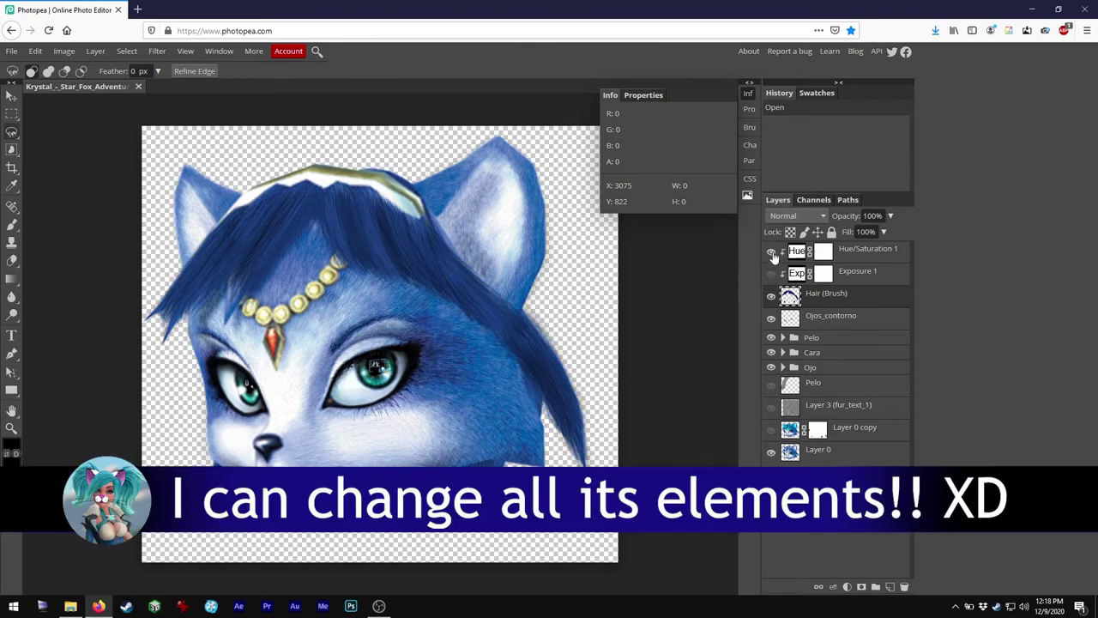
pyautogui.click(771, 252)
pyautogui.click(771, 252)
pyautogui.click(771, 275)
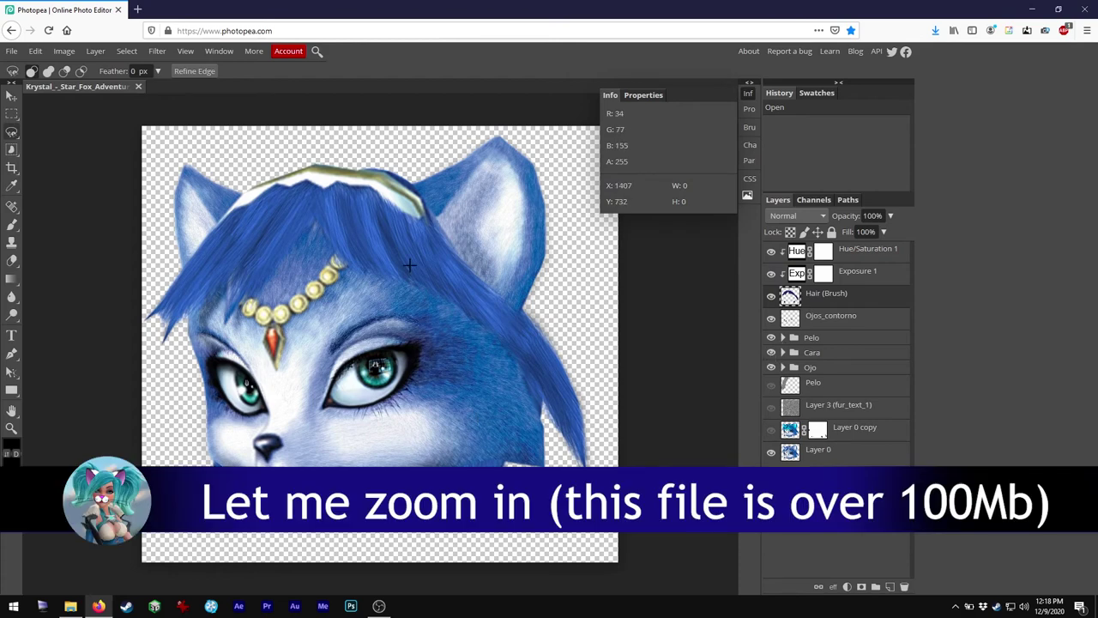
# Examine the fur and eye detail of the Krystal image up close, and return to the full view.
pyautogui.hotkey('ctrl', '+')
pyautogui.hotkey('ctrl', '+')
pyautogui.hotkey('ctrl', '+')
pyautogui.hotkey('ctrl', '+')
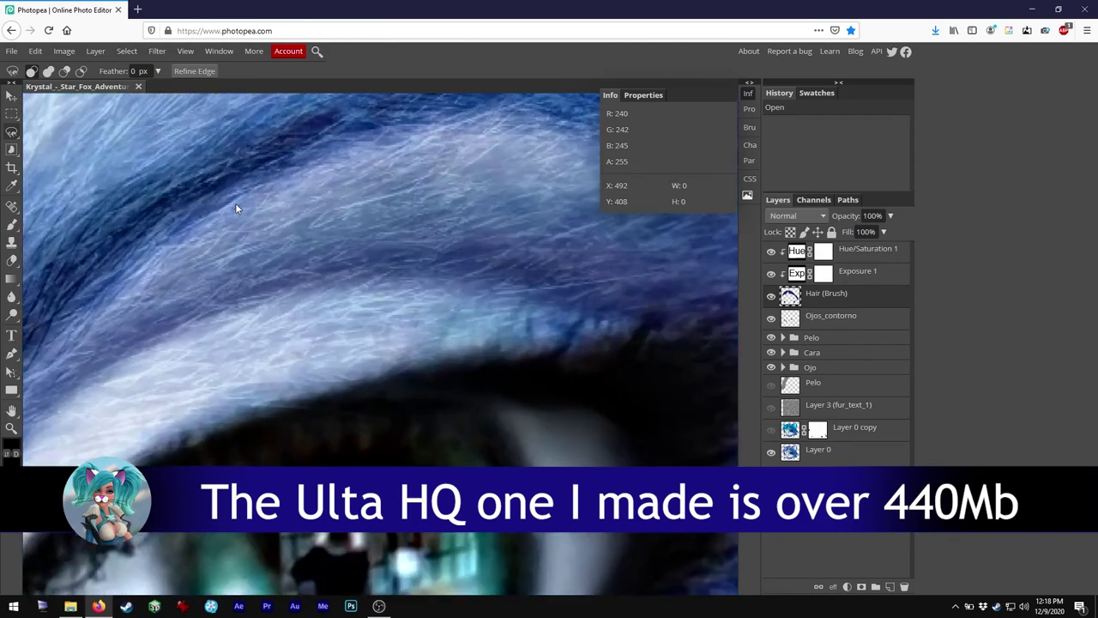
pyautogui.hotkey('ctrl', '-')
pyautogui.hotkey('ctrl', '-')
pyautogui.hotkey('ctrl', '-')
pyautogui.hotkey('ctrl', '-')
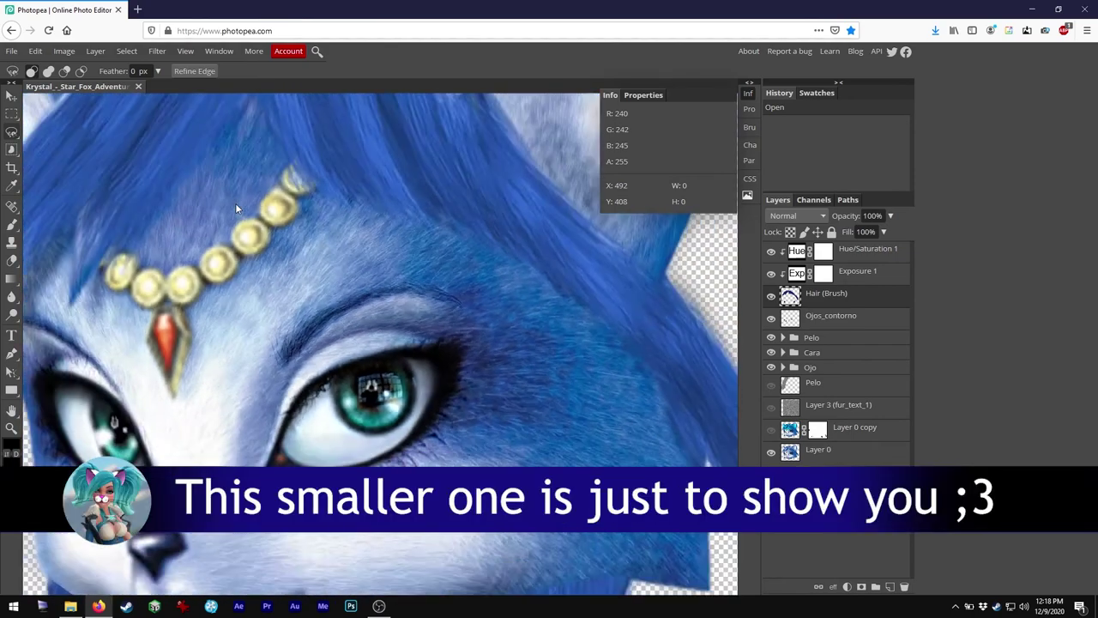
pyautogui.hotkey('ctrl', '-')
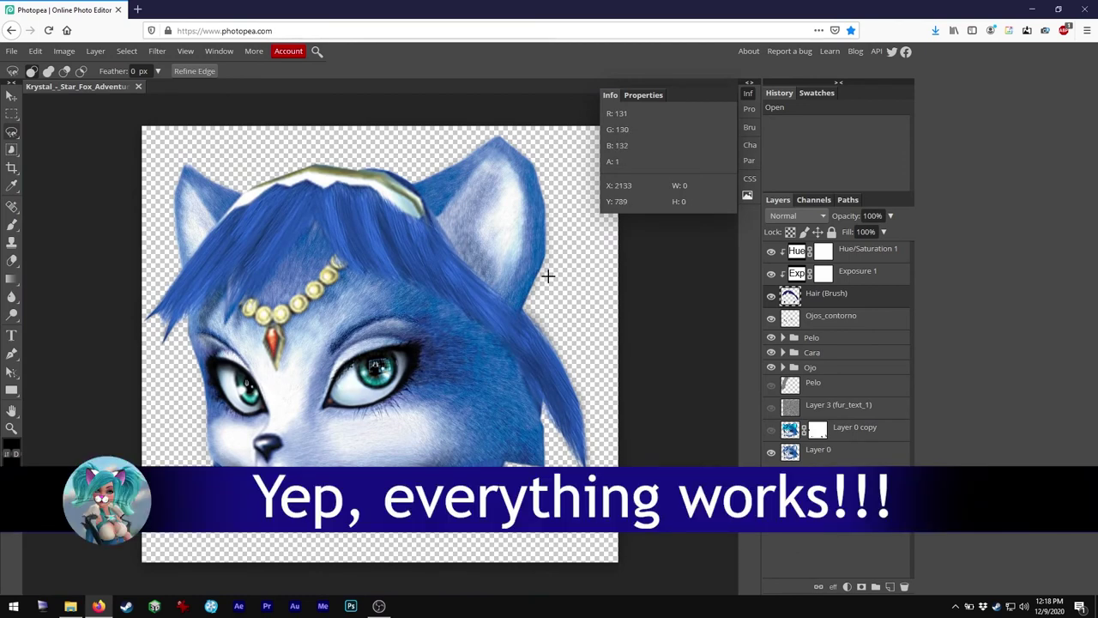
# Close the Krystal_-_Star_Fox_Adventures document without saving.
pyautogui.click(139, 89)
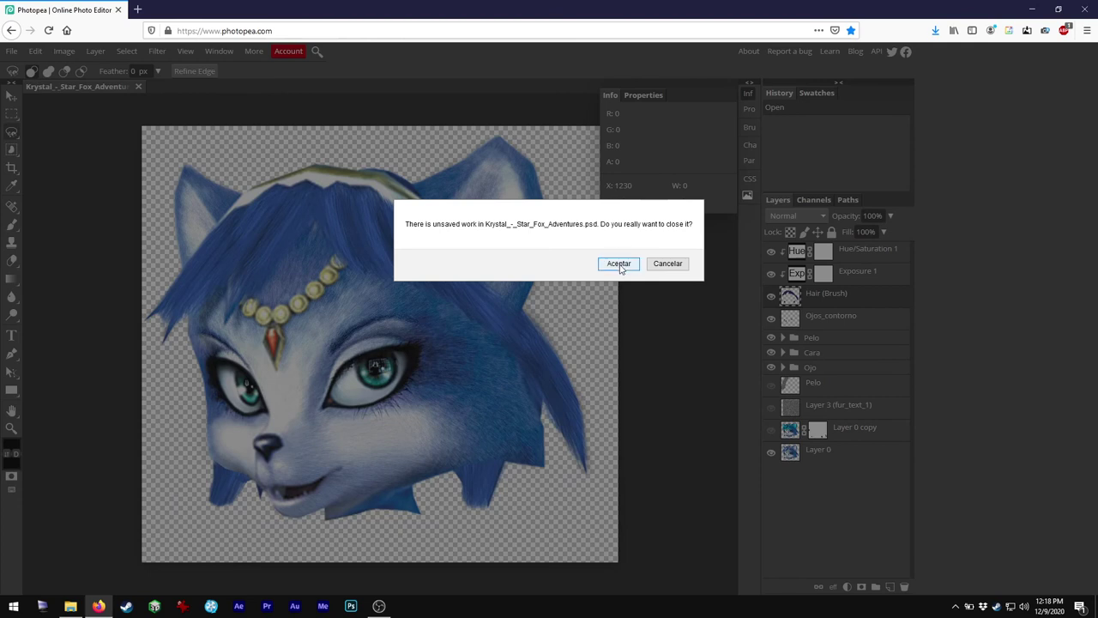
pyautogui.click(619, 264)
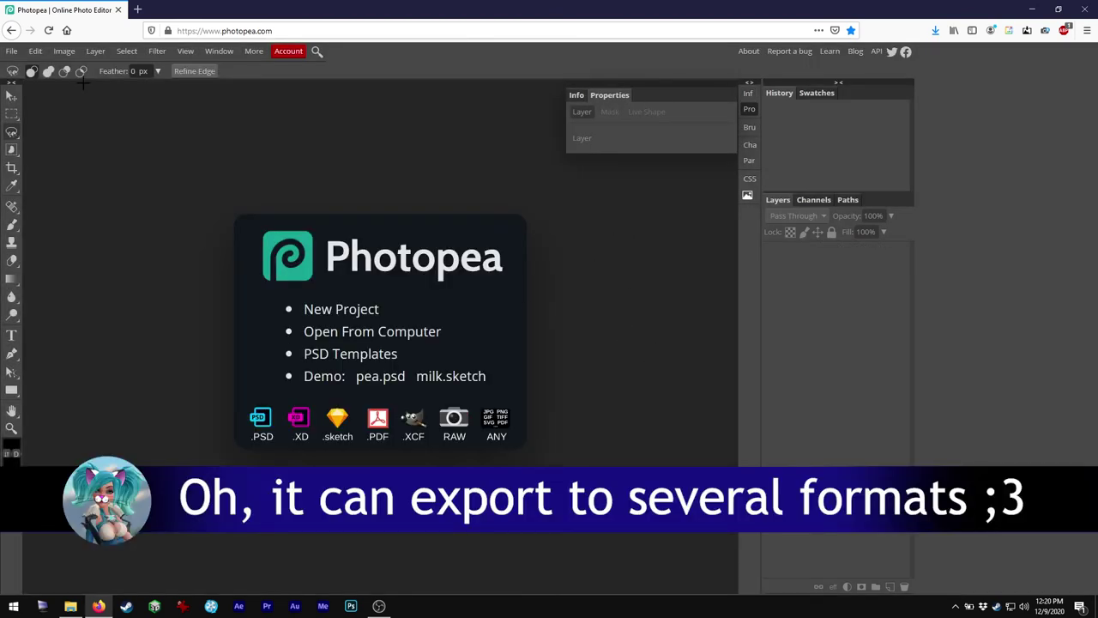
# Review the available export formats, including the additional ones, and close the browser window.
pyautogui.click(12, 51)
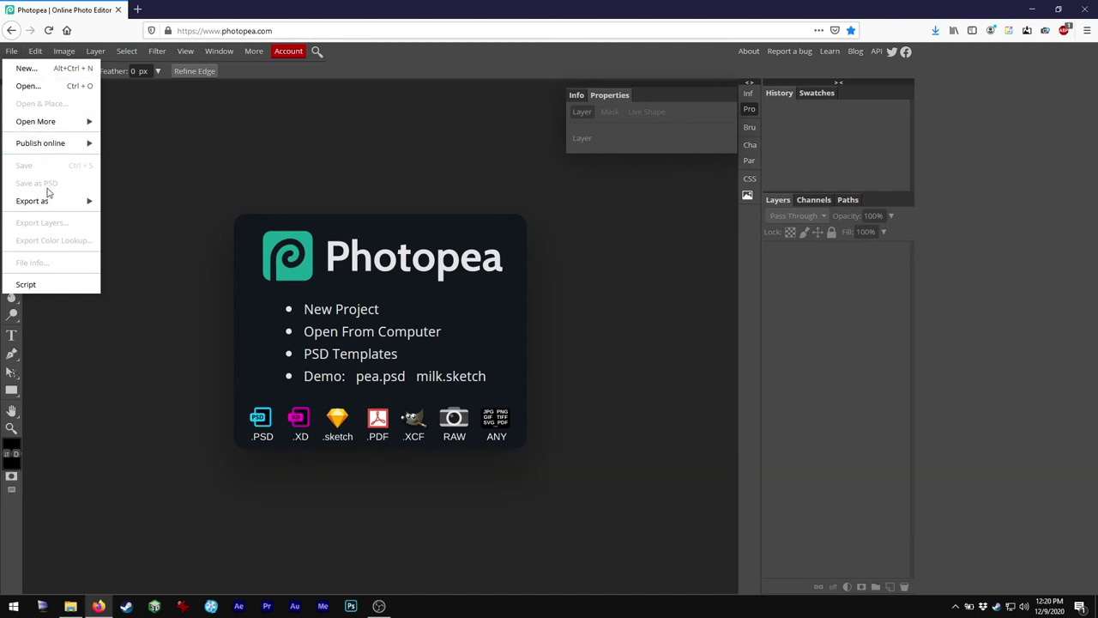
pyautogui.moveTo(52, 208)
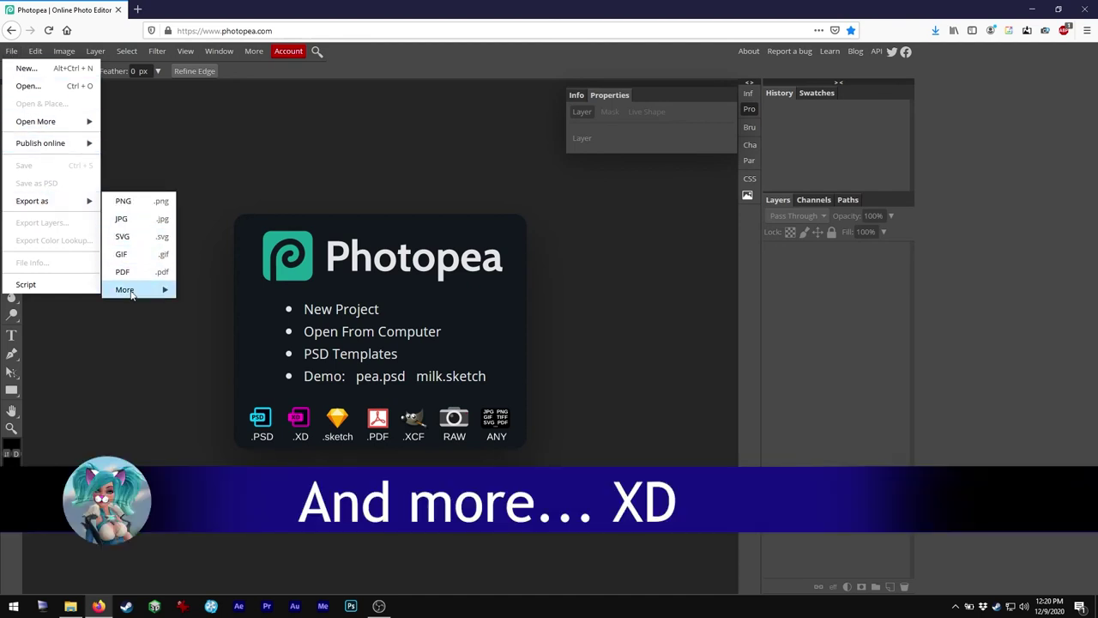
pyautogui.moveTo(129, 291)
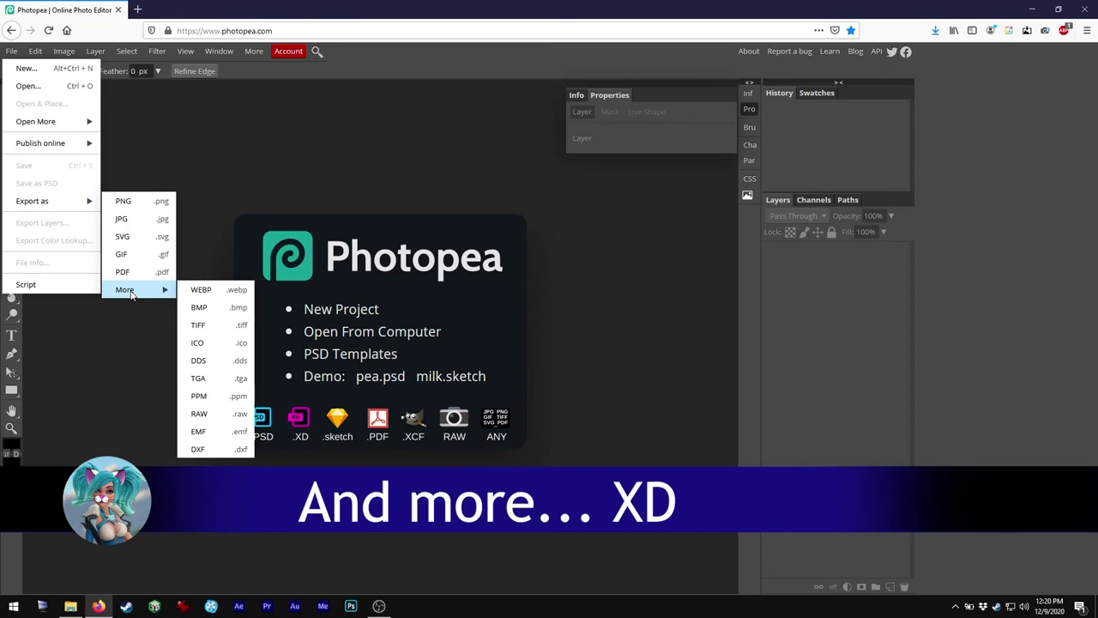
pyautogui.click(257, 126)
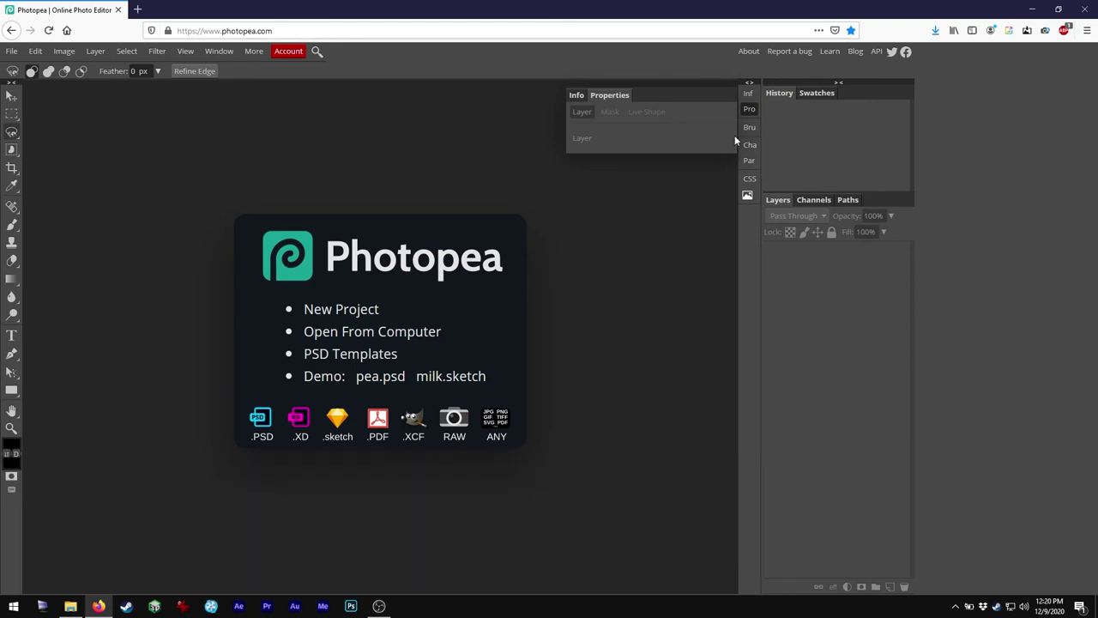
pyautogui.click(1084, 8)
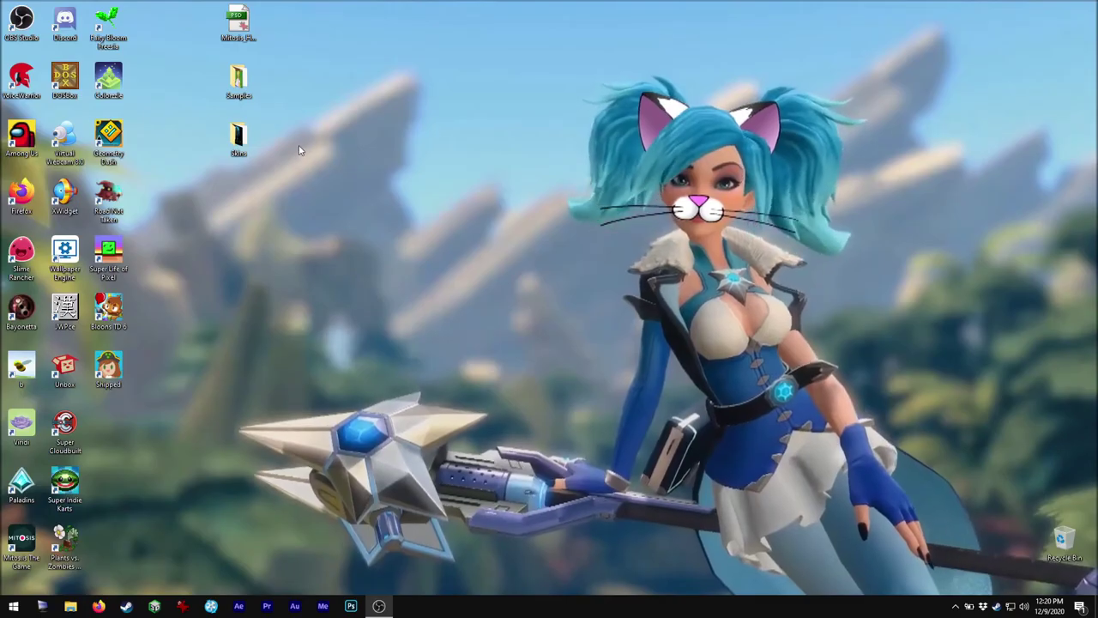